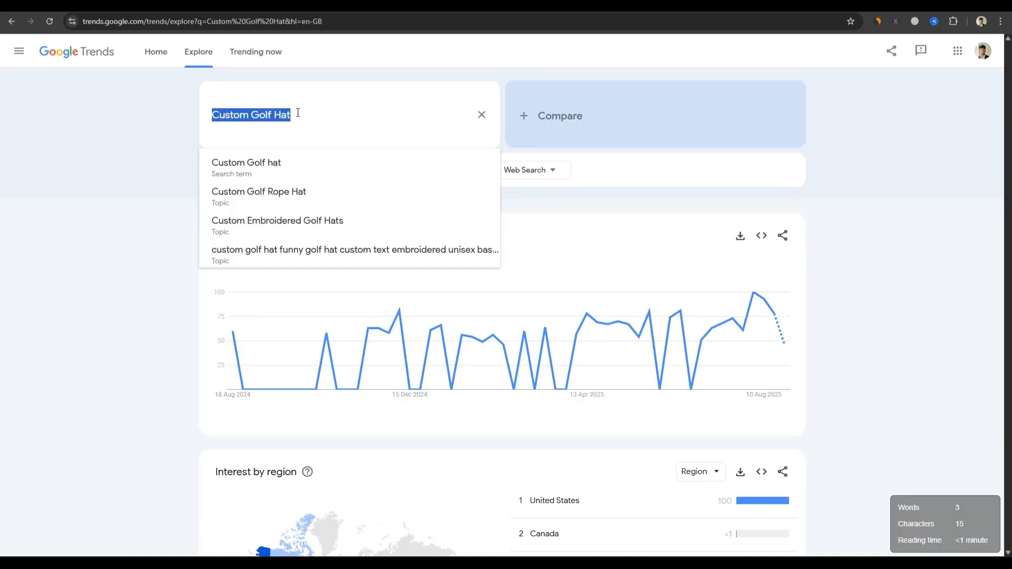
# - Look up the trend for "Golf cap" worldwide over the past 5 years and examine its regions and rising related queries
pyautogui.write('Gol')
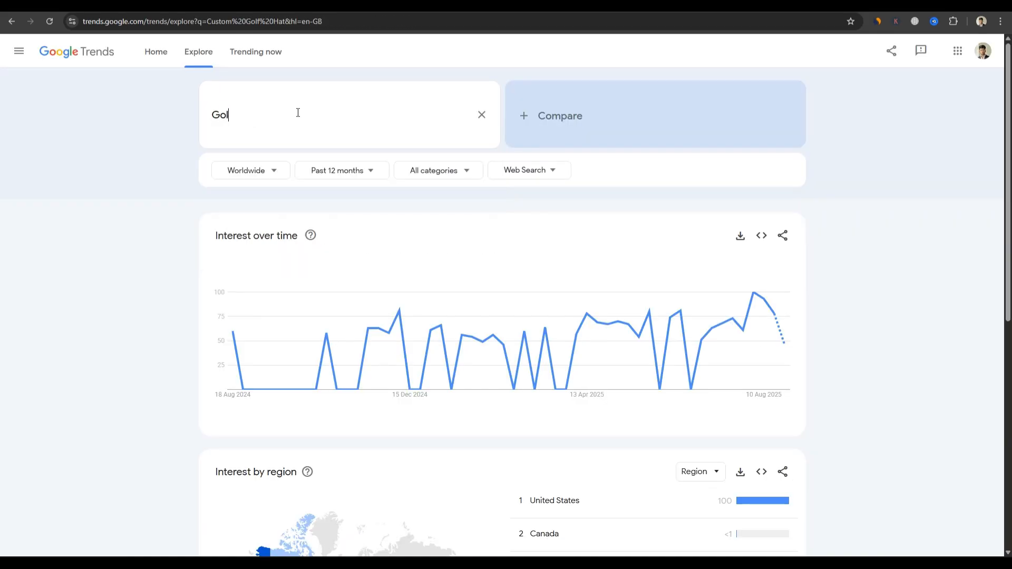
pyautogui.write('f cap')
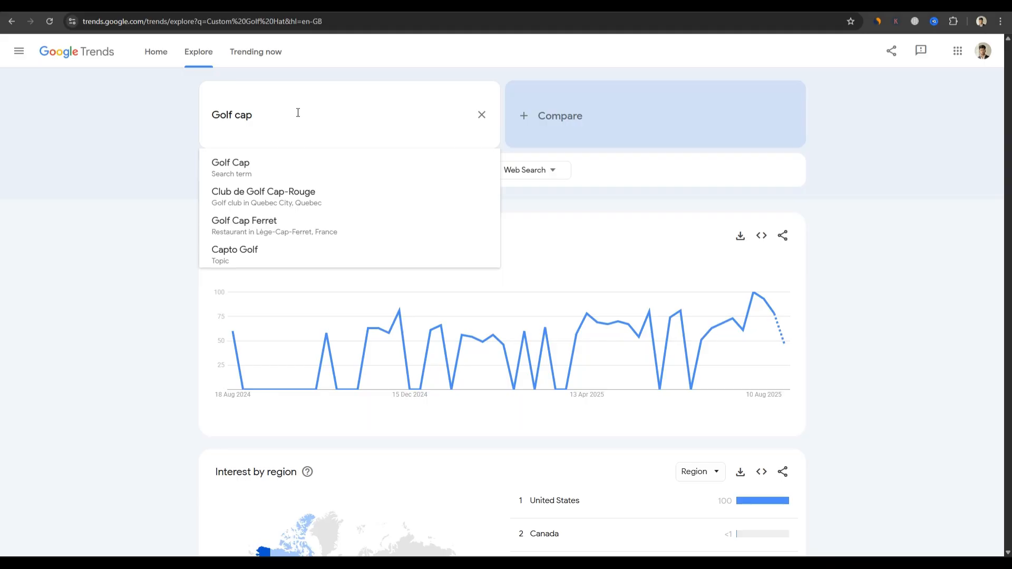
pyautogui.press('Return')
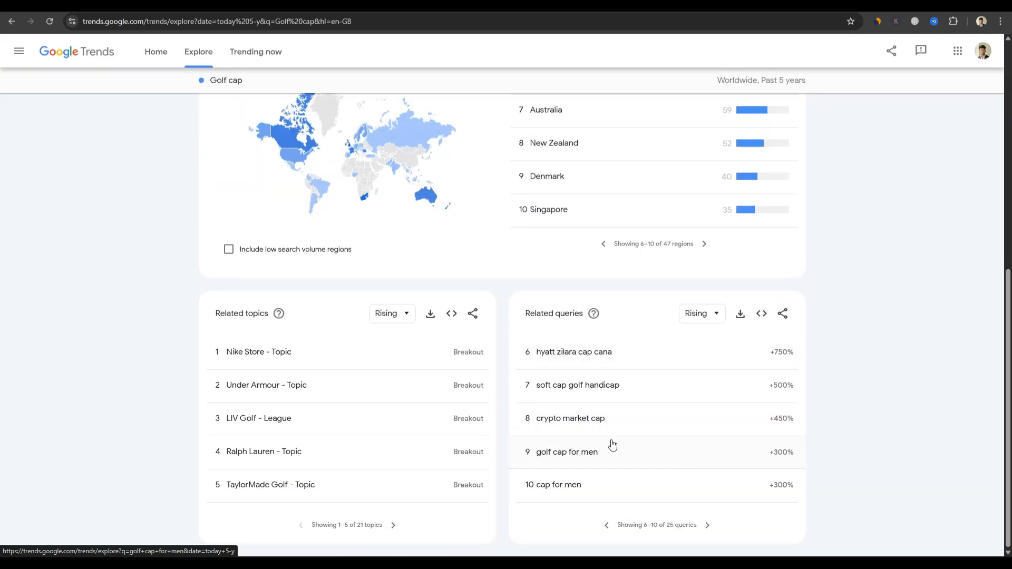
pyautogui.click(583, 443)
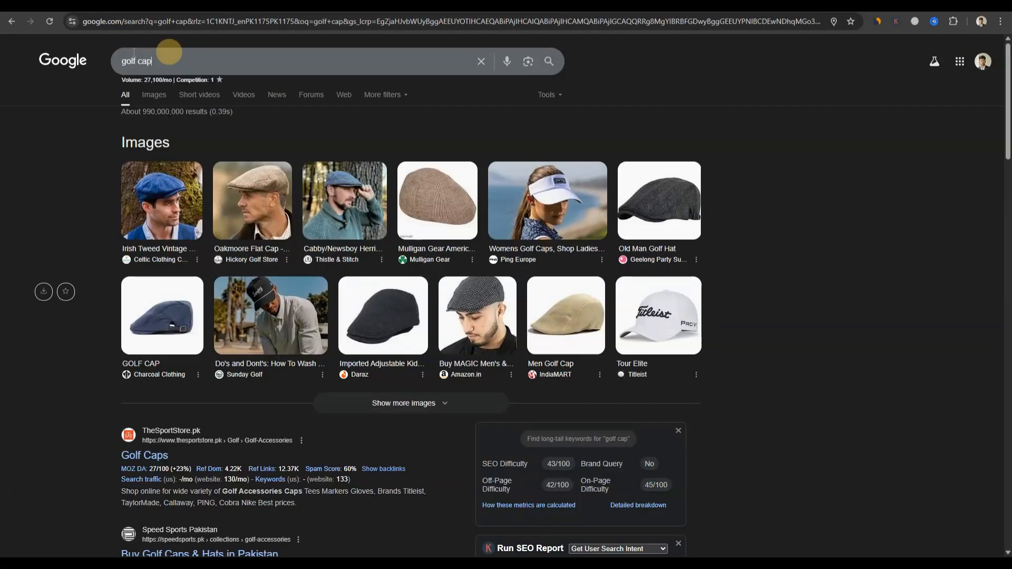
# - Examine the Google results for "golf cap", including the keyword volume, SEO difficulty metrics, competing pages and related keywords
pyautogui.moveTo(169, 53); pyautogui.dragTo(114, 52)
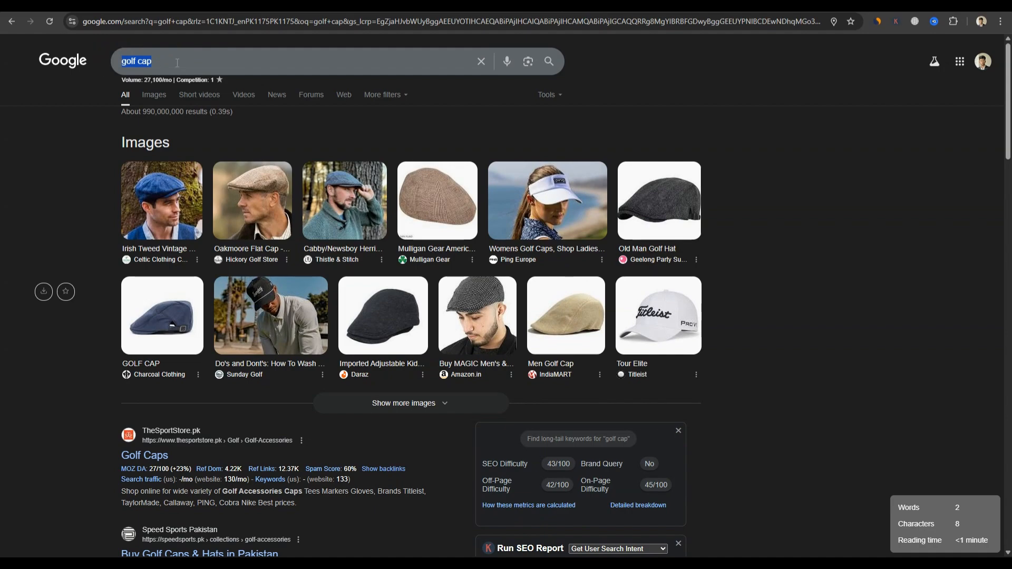
pyautogui.click(62, 156)
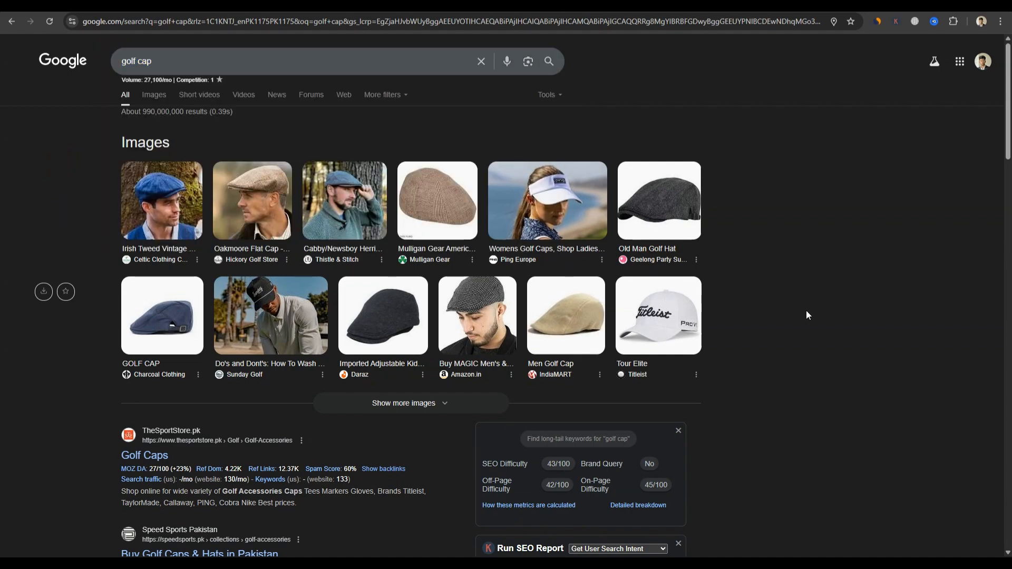
pyautogui.scroll(-1, 808, 311)
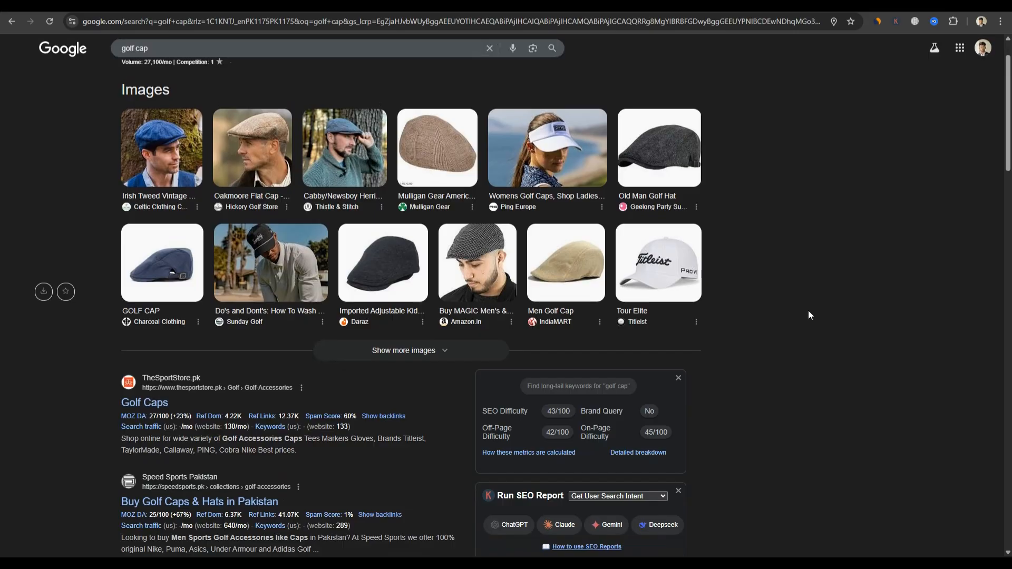
pyautogui.scroll(-2, 808, 314)
pyautogui.scroll(4, 403, 275)
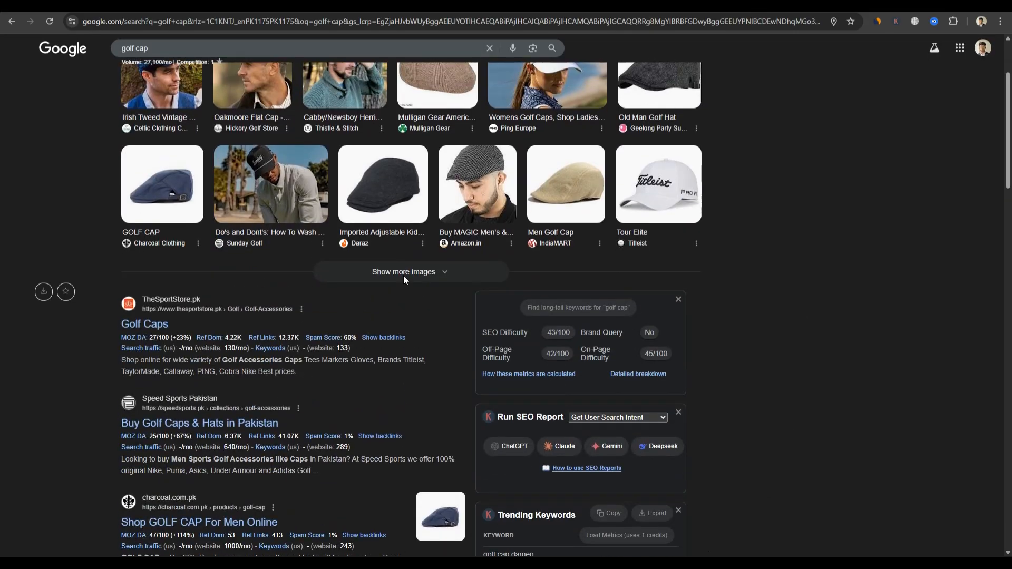
pyautogui.scroll(-4, 493, 358)
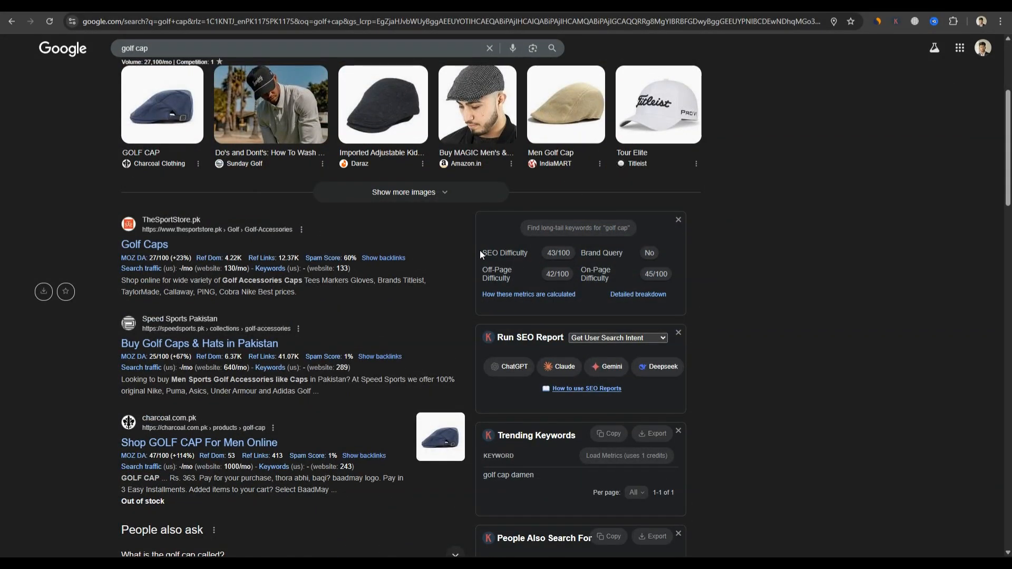
pyautogui.moveTo(480, 250); pyautogui.dragTo(636, 272)
pyautogui.click(737, 282)
pyautogui.scroll(-1, 627, 275)
pyautogui.scroll(-1, 328, 369)
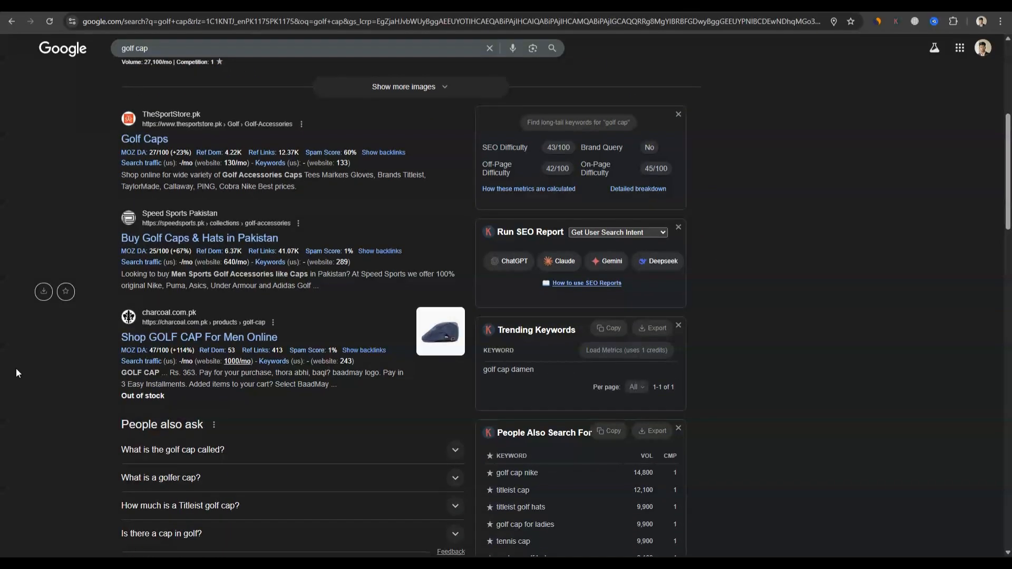
pyautogui.scroll(-1, 553, 377)
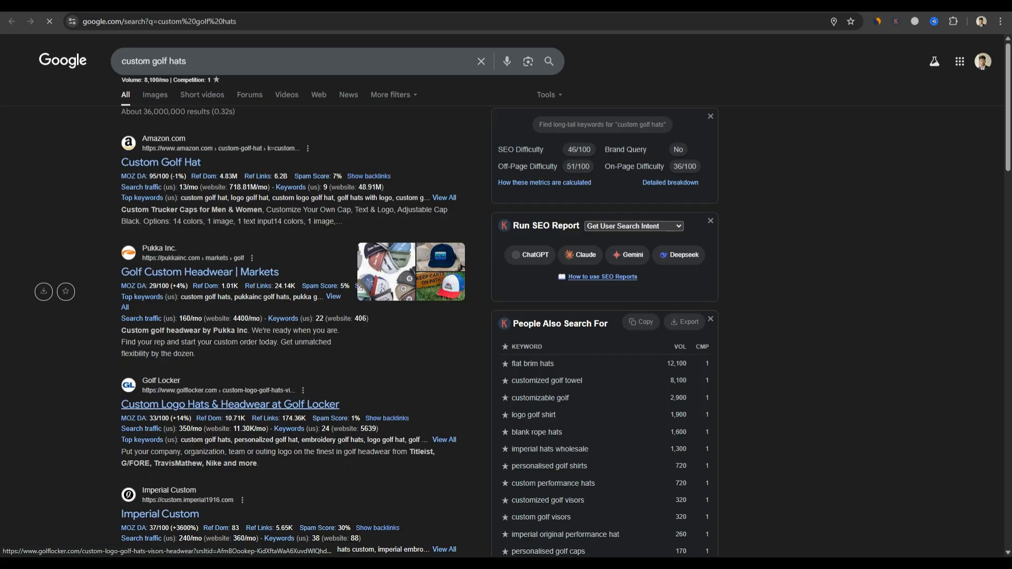
# - From the "custom golf hats" results, open Golf Locker's custom logo hats page and its Titleist Tour Performance Mesh Snapback product
pyautogui.click(290, 404)
pyautogui.scroll(-1, 332, 316)
pyautogui.scroll(-8, 448, 379)
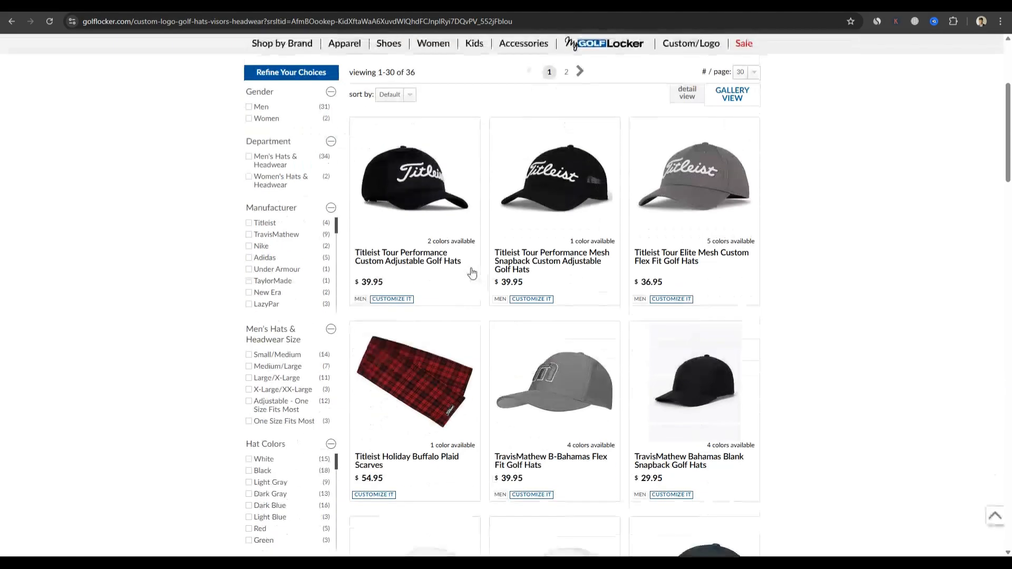
pyautogui.scroll(6, 526, 290)
pyautogui.click(606, 292)
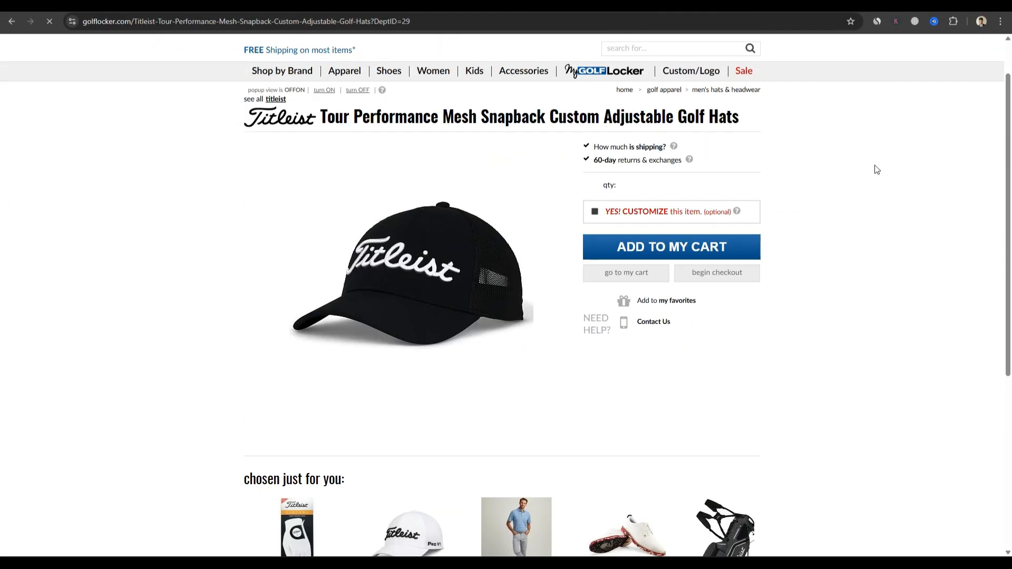
# - View the next photo of the Titleist hat and read its product description and feature list
pyautogui.scroll(1, 643, 188)
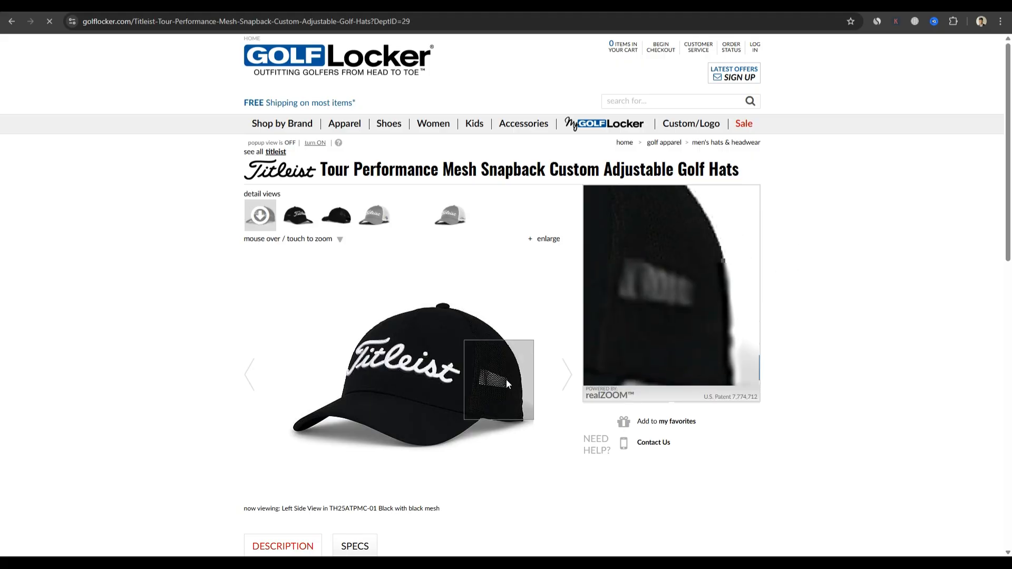
pyautogui.click(563, 369)
pyautogui.scroll(-8, 562, 369)
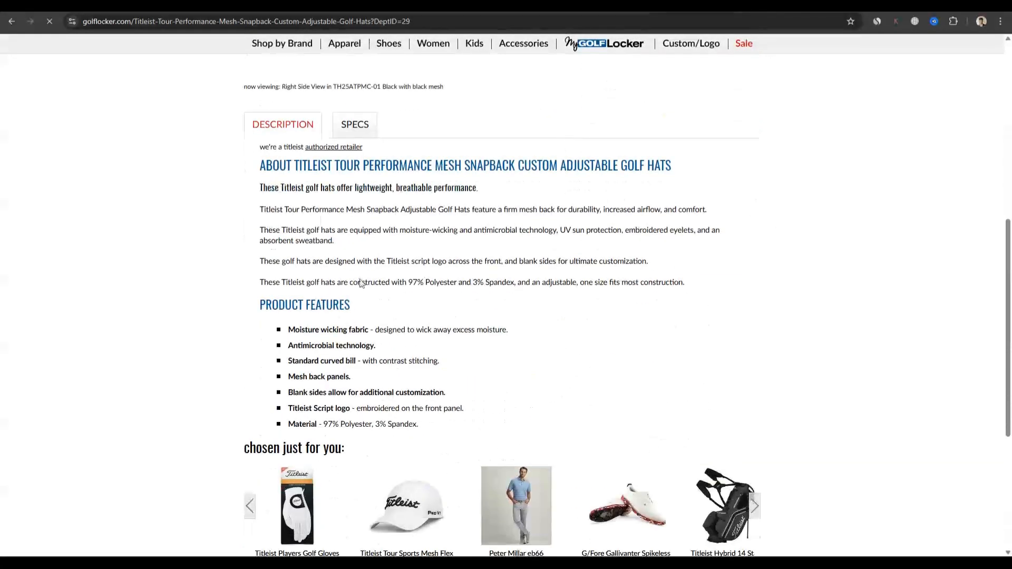
pyautogui.moveTo(262, 169); pyautogui.dragTo(422, 414)
pyautogui.click(356, 194)
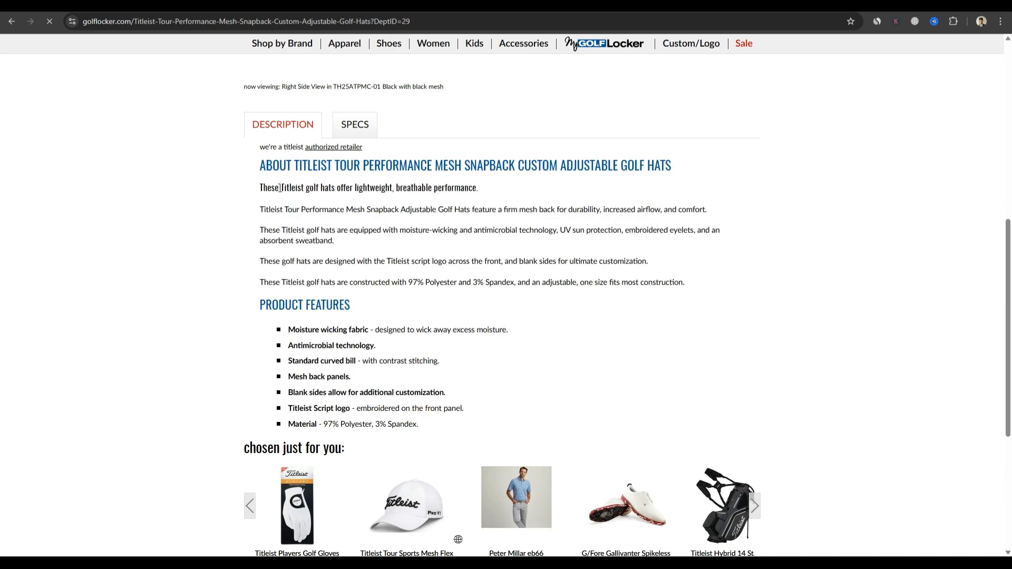
pyautogui.moveTo(280, 188); pyautogui.dragTo(753, 172)
pyautogui.click(772, 173)
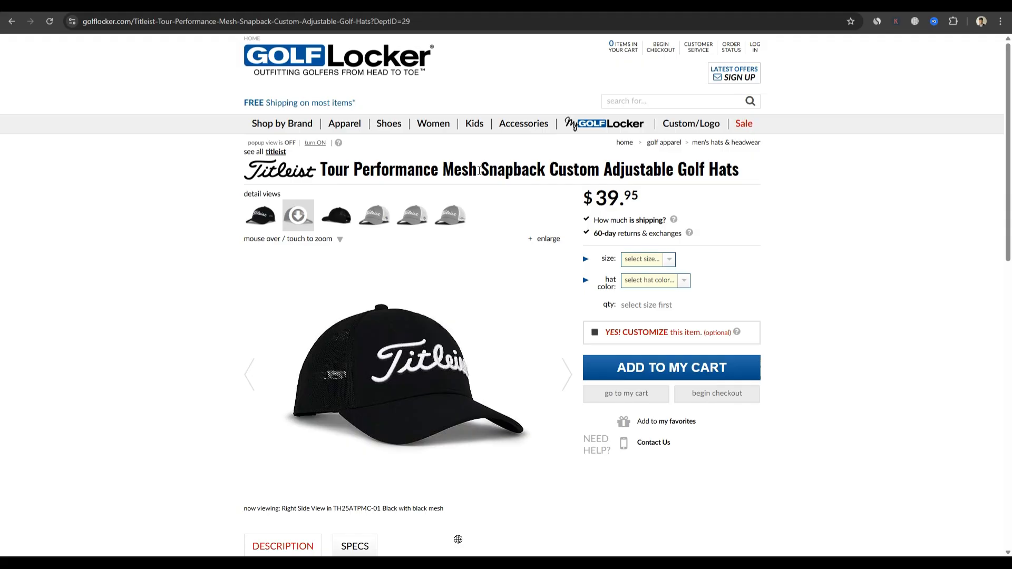
# - Examine the descriptive keywords in the Titleist product title, from "Mesh Snapback" to "Custom Adjustable Golf Hats"
pyautogui.moveTo(442, 168); pyautogui.dragTo(744, 171)
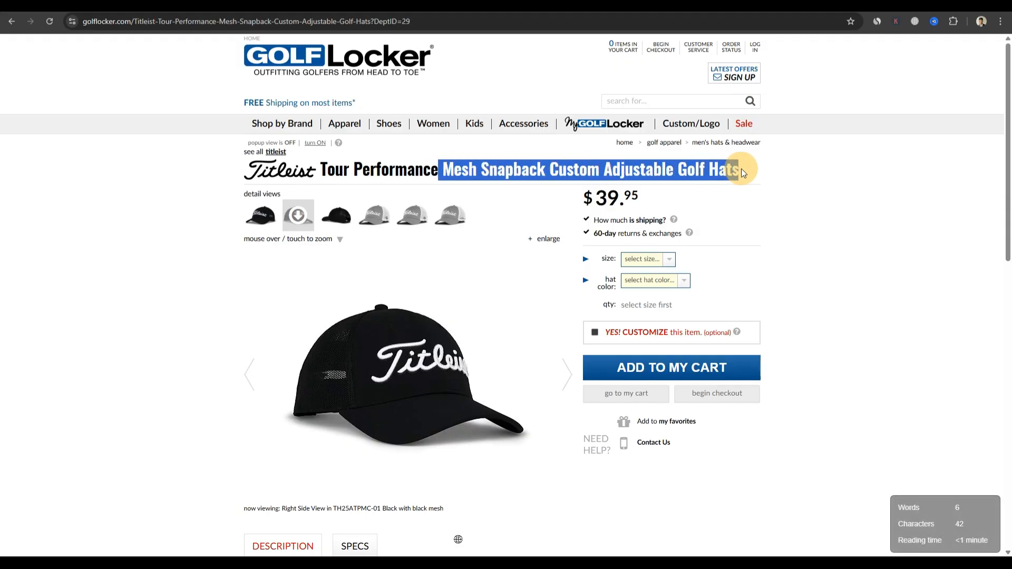
pyautogui.click(742, 172)
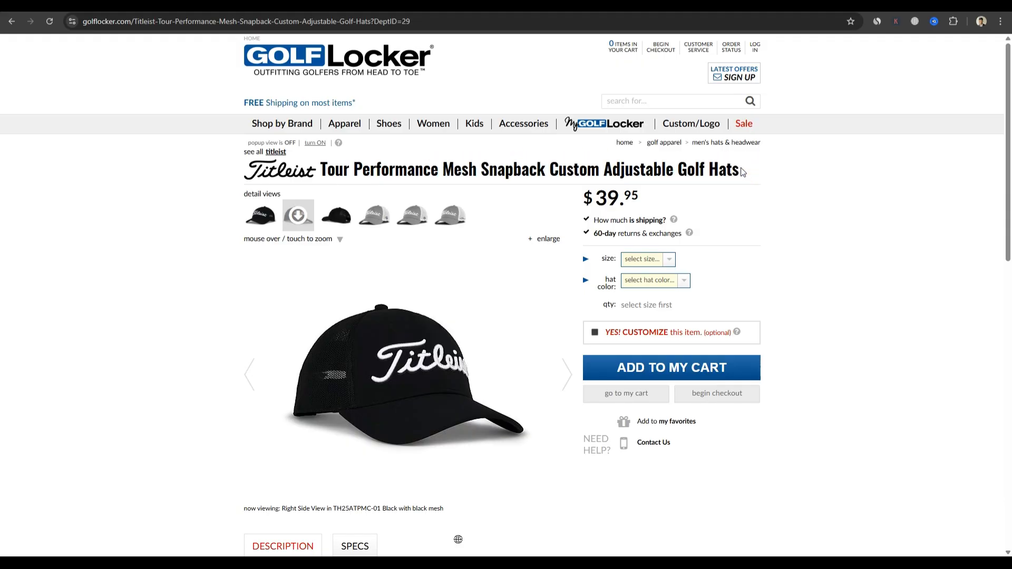
pyautogui.doubleClick(445, 169)
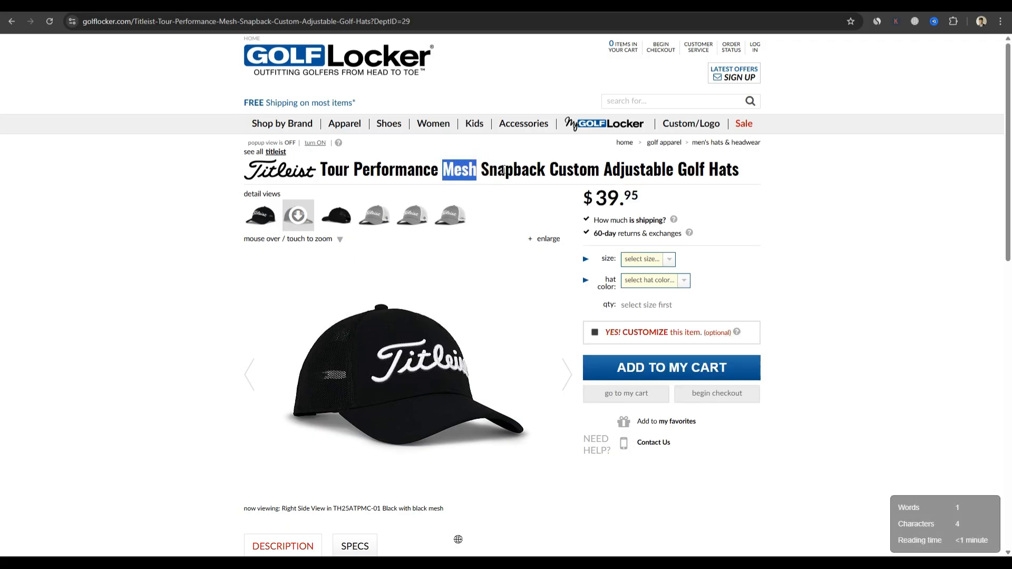
pyautogui.moveTo(551, 168); pyautogui.dragTo(669, 170)
pyautogui.click(669, 169)
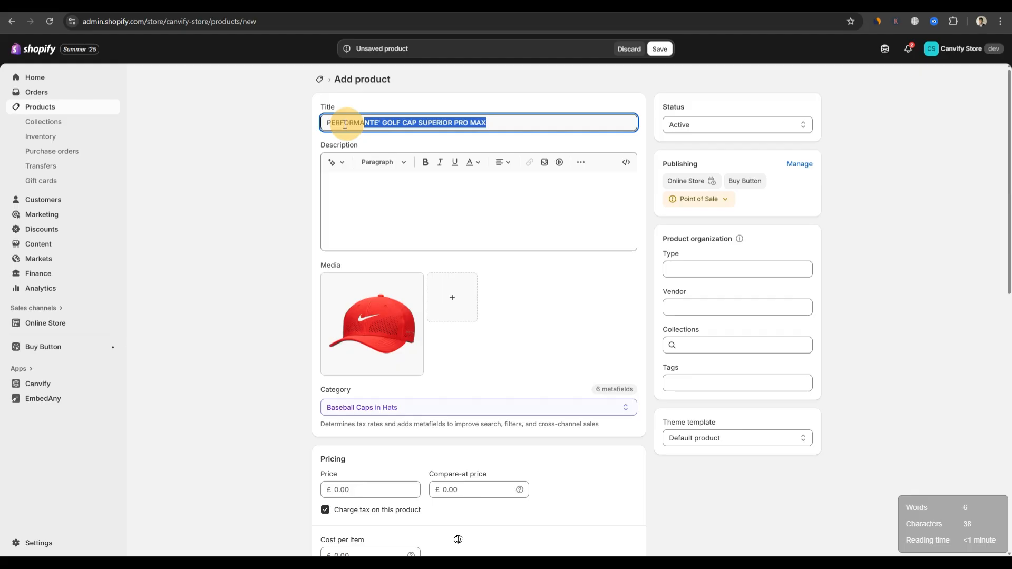
# - Switch to the Shopify product draft and replace its title with "Nike Golf Cap - Washable Red Golf Cap"
pyautogui.moveTo(328, 122); pyautogui.dragTo(331, 122)
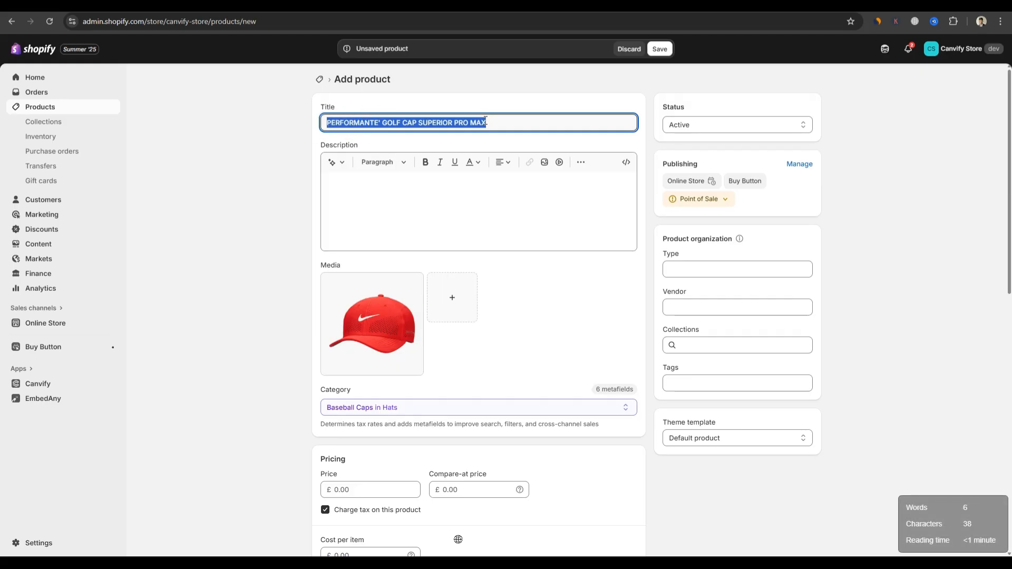
pyautogui.write('Nike Golf Cap -')
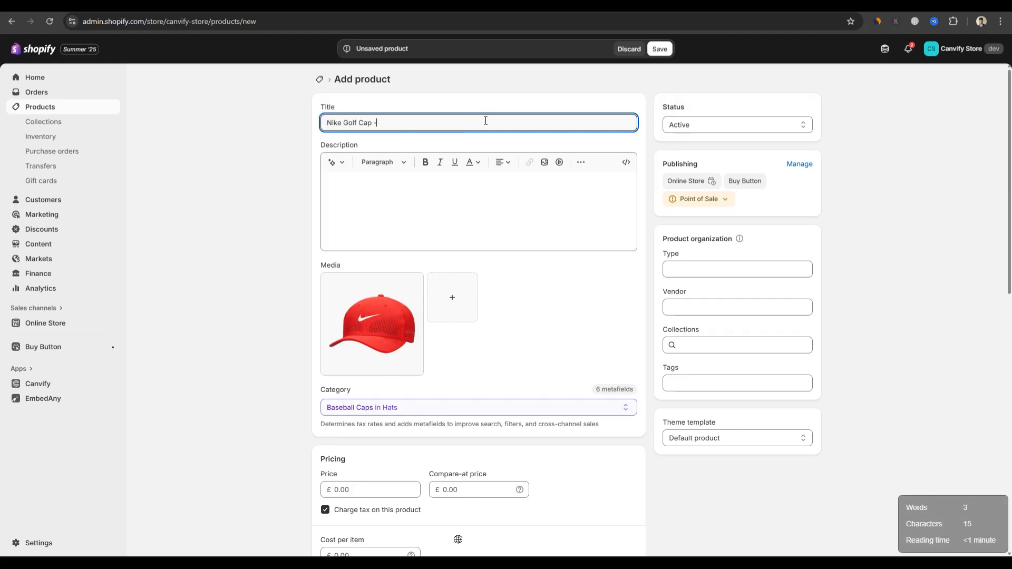
pyautogui.write(' Washable Red Golf Cap')
pyautogui.moveTo(486, 121); pyautogui.dragTo(282, 150)
pyautogui.click(282, 150)
pyautogui.click(350, 207)
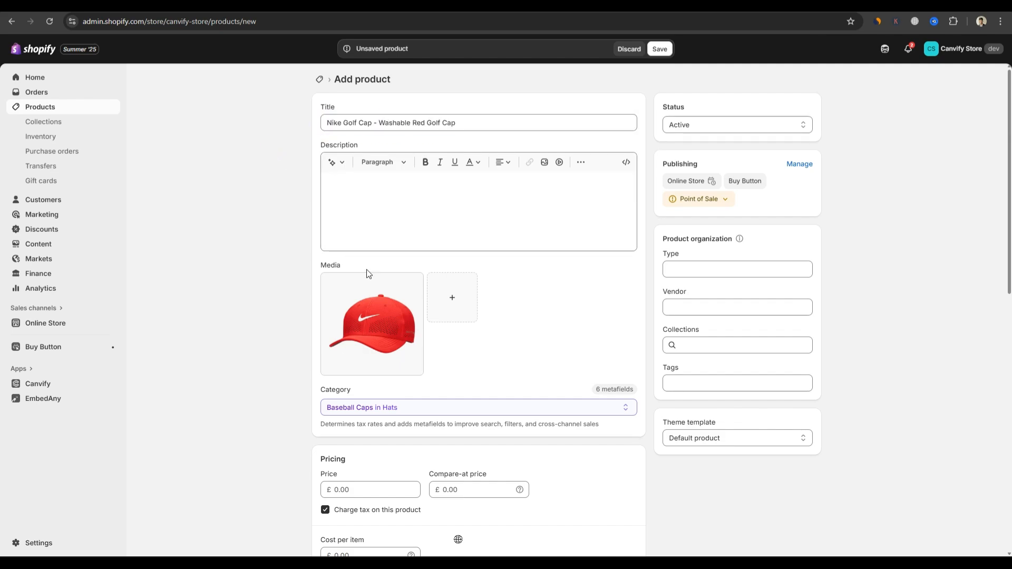
pyautogui.click(415, 205)
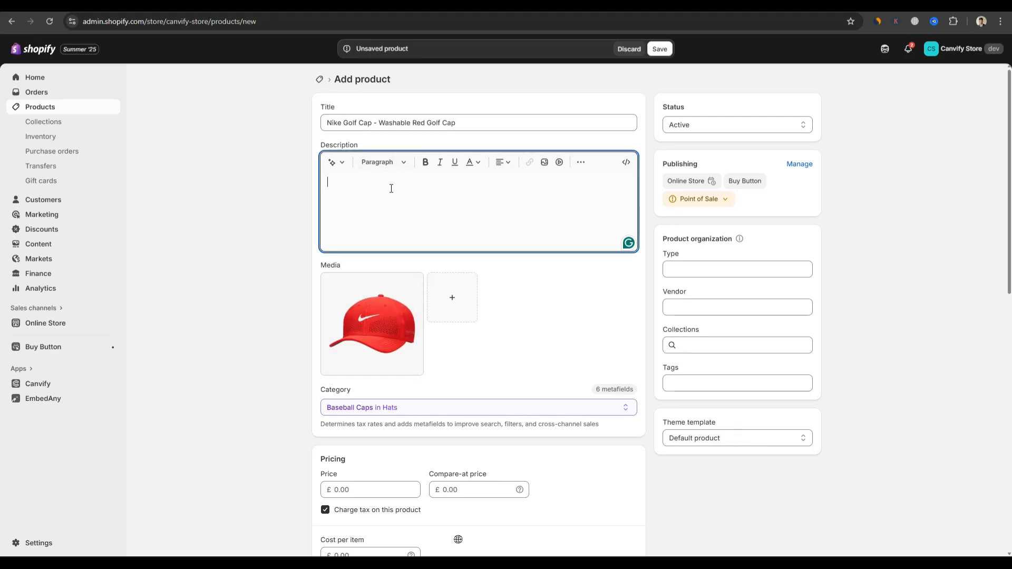
pyautogui.click(279, 206)
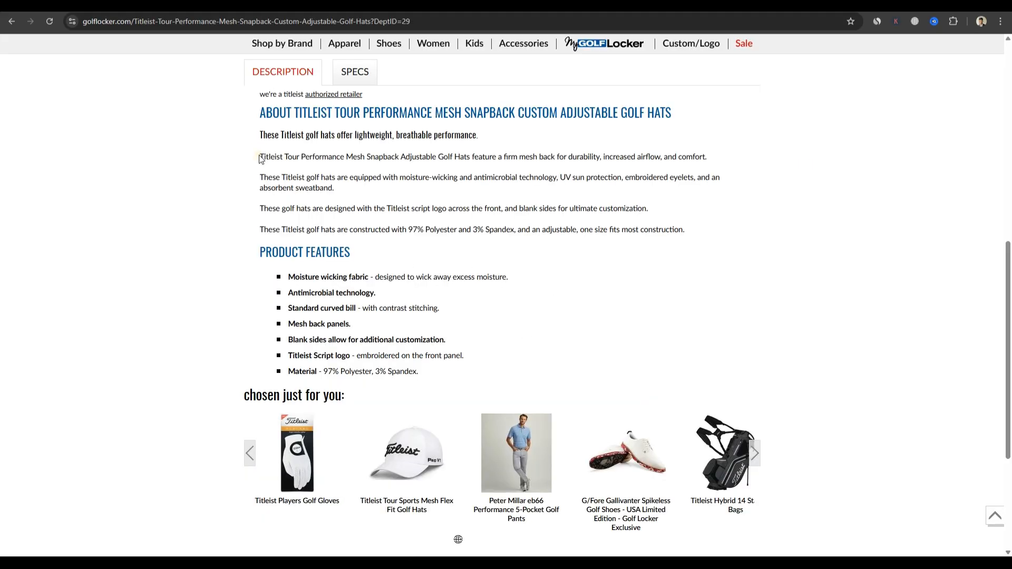
# - Return to the Golf Locker product page and examine how its description repeats the golf hat keywords
pyautogui.moveTo(260, 157); pyautogui.dragTo(469, 158)
pyautogui.click(369, 158)
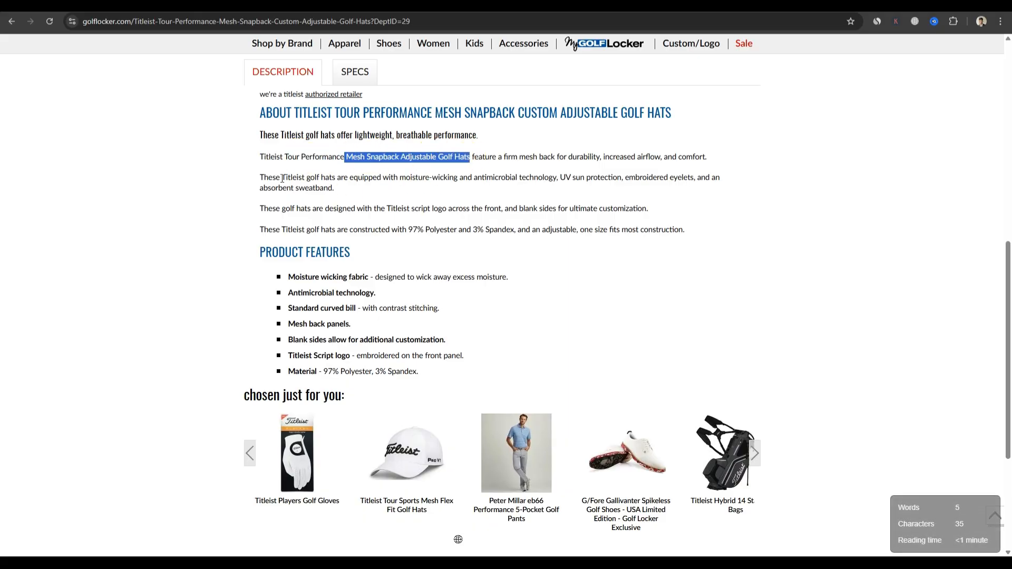
pyautogui.moveTo(282, 178); pyautogui.dragTo(348, 177)
pyautogui.click(320, 199)
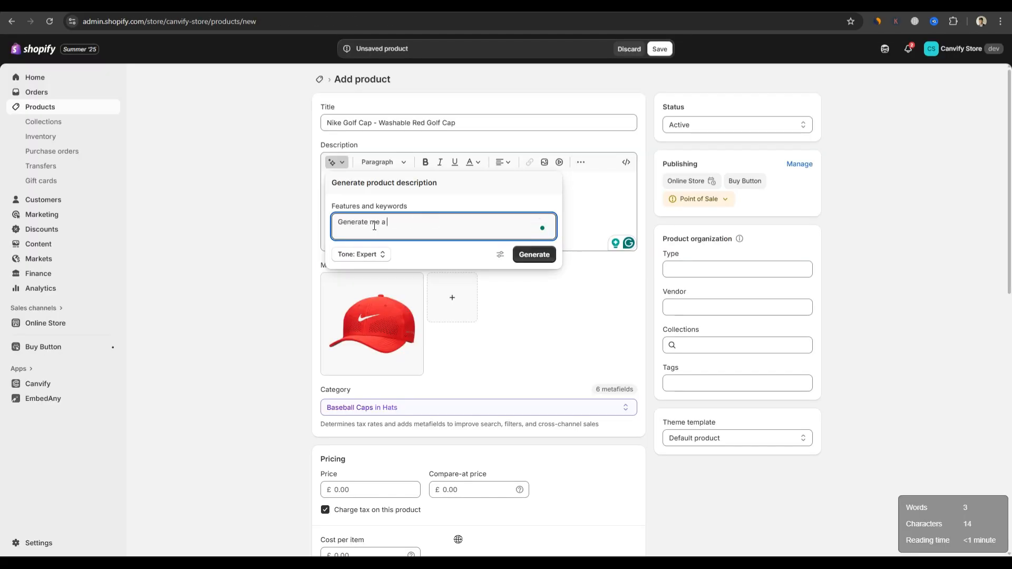
# - Generate and keep a 300-word description with bulleted qualities and keywords Nike Gof Hat, Red Golf Hat, Nike Red Golf Cap, Golf Cap Nike, Breathable Golf Cap
pyautogui.write('300 word prodduct description for Nike Golf Cap with keywords: ni')
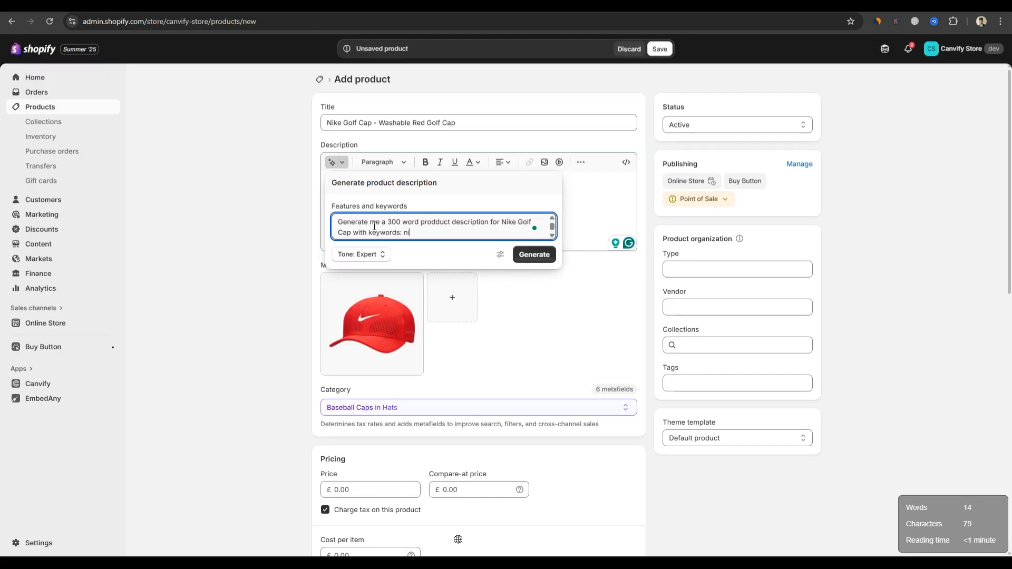
pyautogui.press('BackSpace')
pyautogui.press('BackSpace')
pyautogui.write('Nike Gof Hat, Red Golf Hat, Nike R')
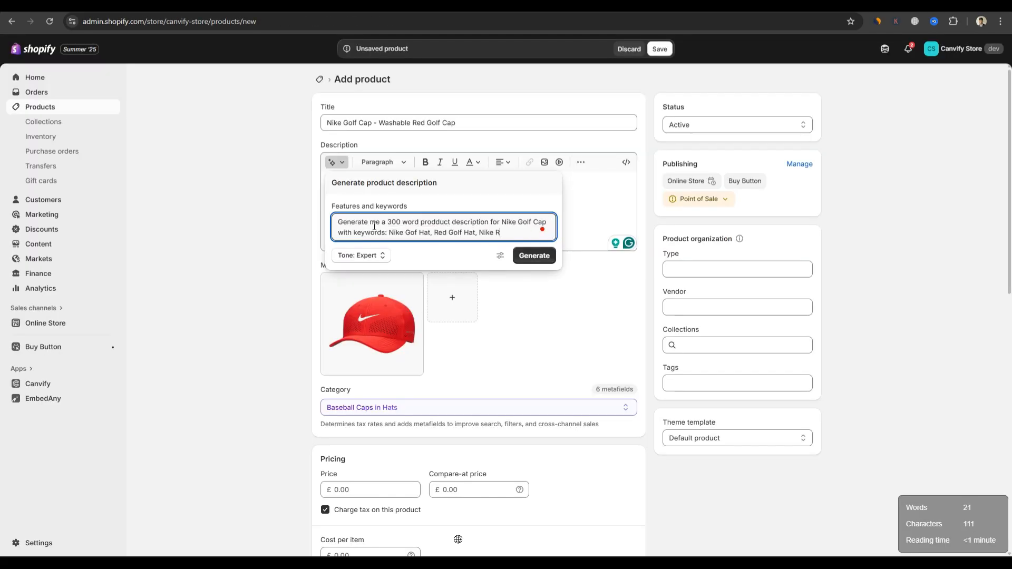
pyautogui.write('ed Golf Cap, Golf Cap Nike, Breathable Golf ')
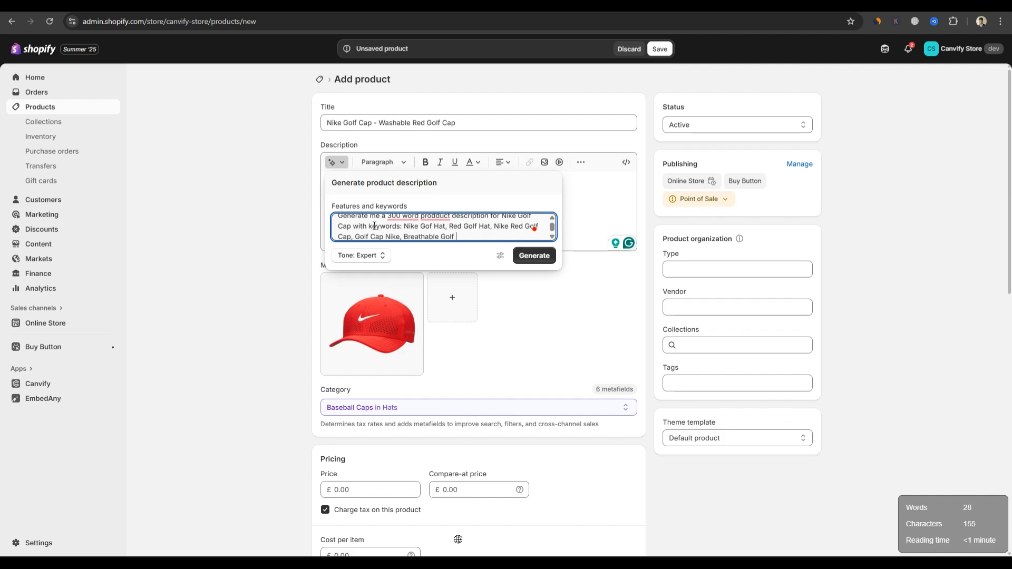
pyautogui.write('Cap from Nike etc and other relavent keywords. Explain qualities in bullets.')
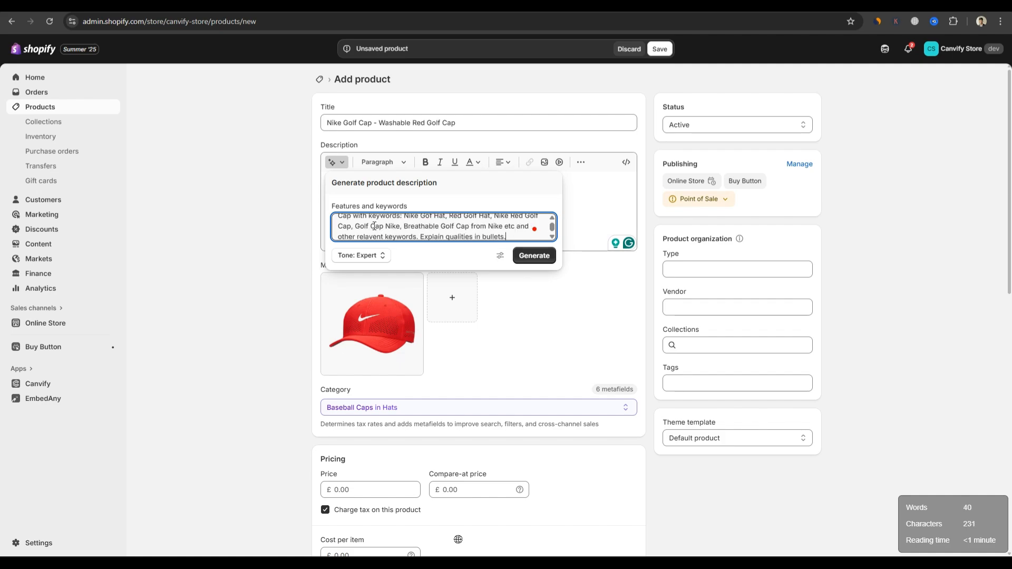
pyautogui.click(534, 255)
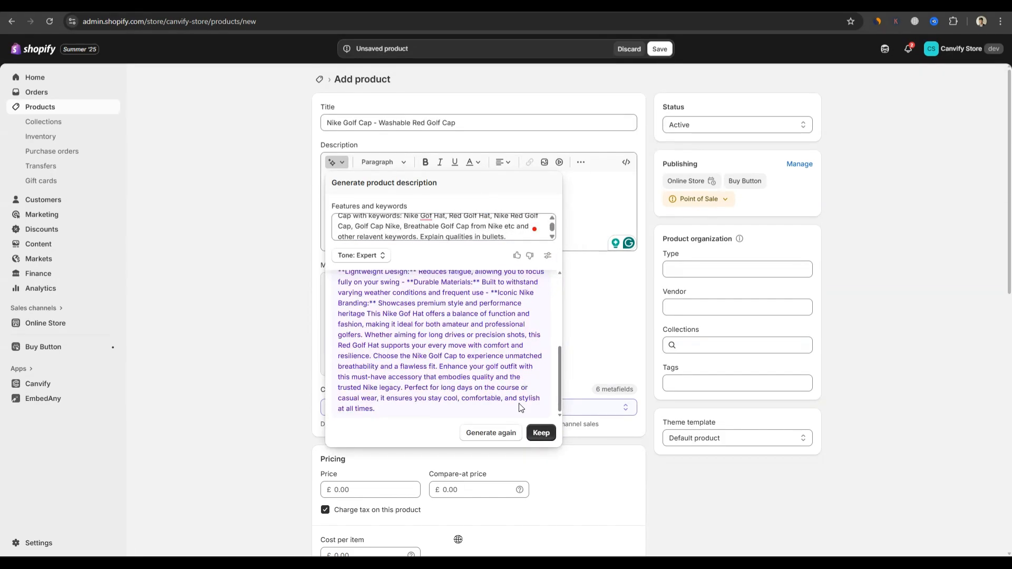
pyautogui.click(537, 431)
# - Put "Key qualities of the Nike Red Golf Cap include:" on its own bold line, with the Breathable Fabric text starting below it
pyautogui.click(407, 244)
pyautogui.press('Return')
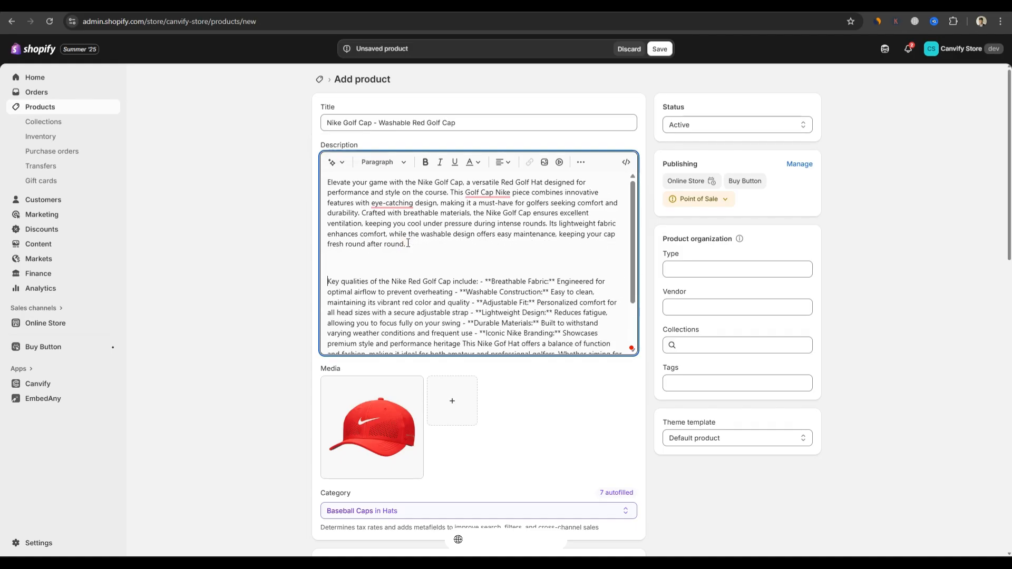
pyautogui.moveTo(327, 263); pyautogui.dragTo(489, 263)
pyautogui.hotkey('ctrl', 'b')
pyautogui.click(498, 263)
pyautogui.press('Return')
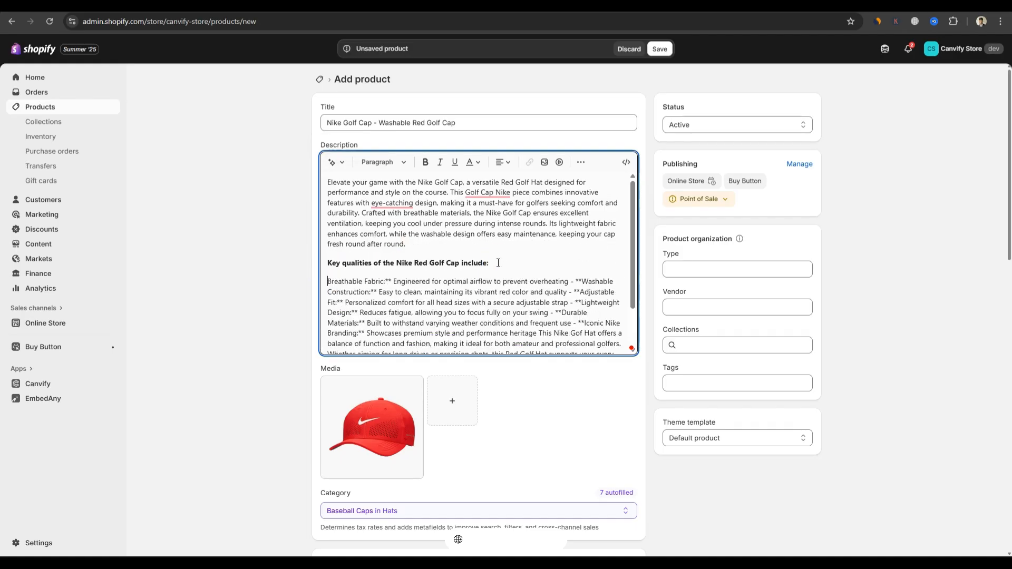
# - Edit the product's search engine listing and set its page title to "Nike Golf Cap - Washable Red Golf Cap - Canvify"
pyautogui.scroll(-12, 498, 264)
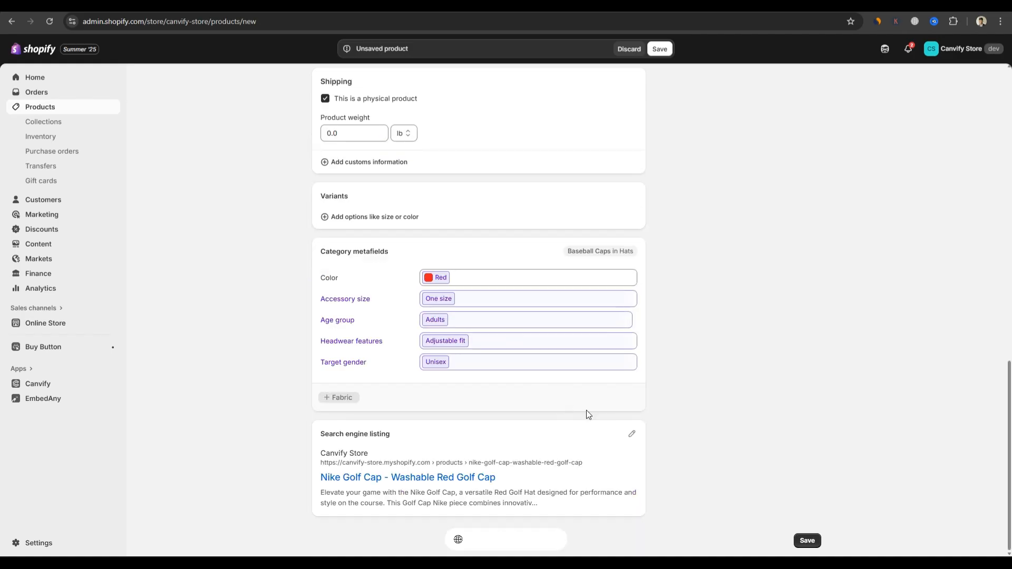
pyautogui.click(632, 436)
pyautogui.scroll(-4, 639, 422)
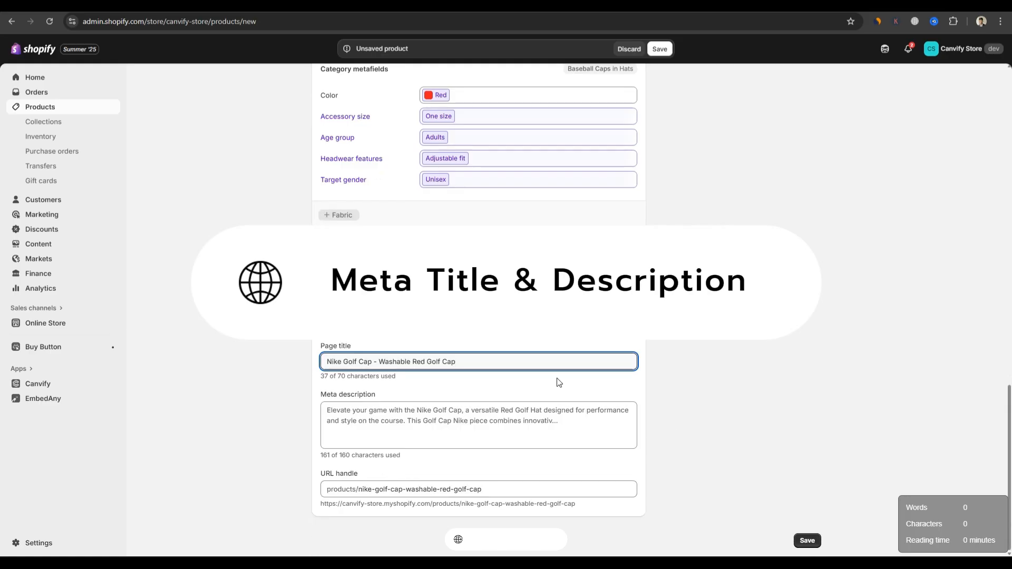
pyautogui.click(373, 362)
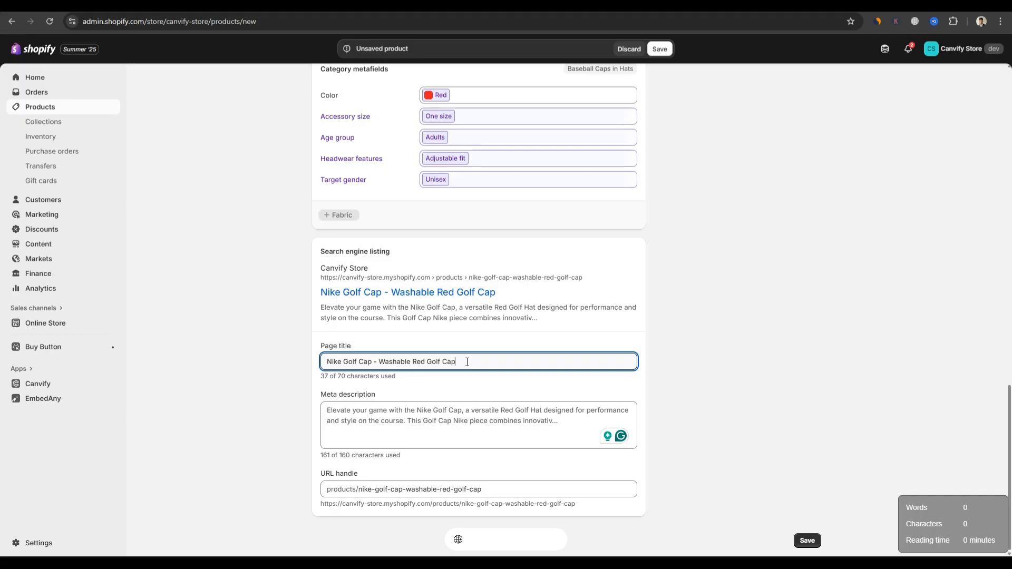
pyautogui.write('- Canvify')
# - Replace the product's meta description with "Buy Washable and Breathable Nike Golf Caps"
pyautogui.click(435, 412)
pyautogui.hotkey('ctrl', 'a')
pyautogui.write('Buy Ni')
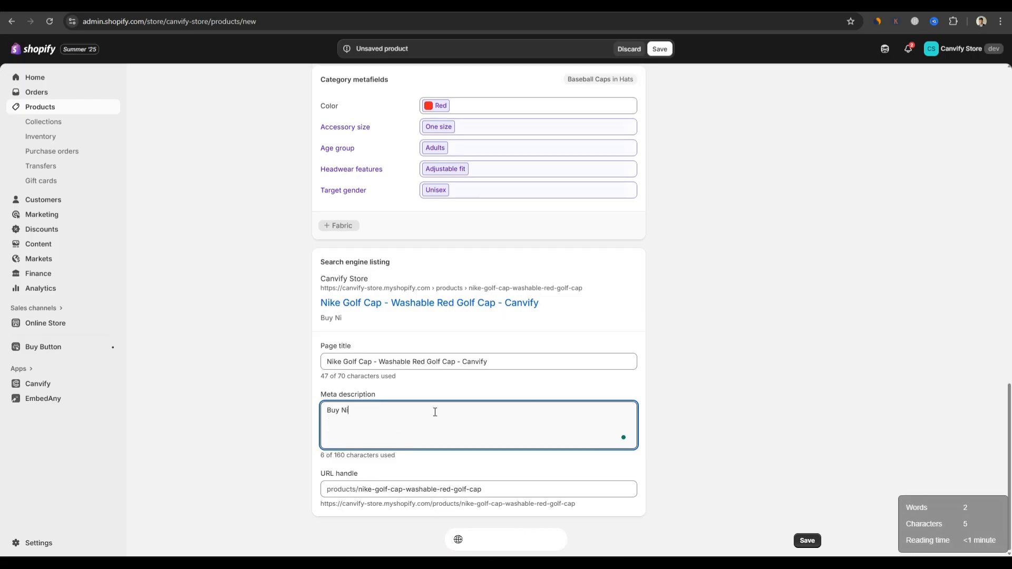
pyautogui.write('ke Golf Caps')
pyautogui.hotkey('ctrl', 'Left')
pyautogui.hotkey('ctrl', 'Left')
pyautogui.hotkey('ctrl', 'Left')
pyautogui.write('Washable and Breathable')
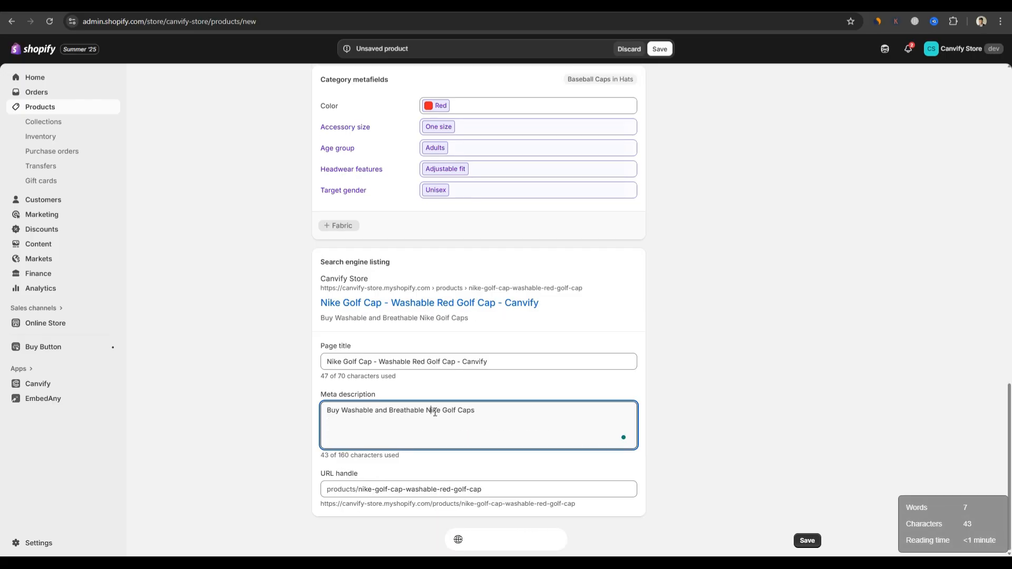
# - End the meta description with "Cap in red. Latest Edition of Nike Golf Cap for perfect Golf season with free shipping and 15% discount."
pyautogui.press('End')
pyautogui.press('BackSpace')
pyautogui.write('in red. Latest Edition ')
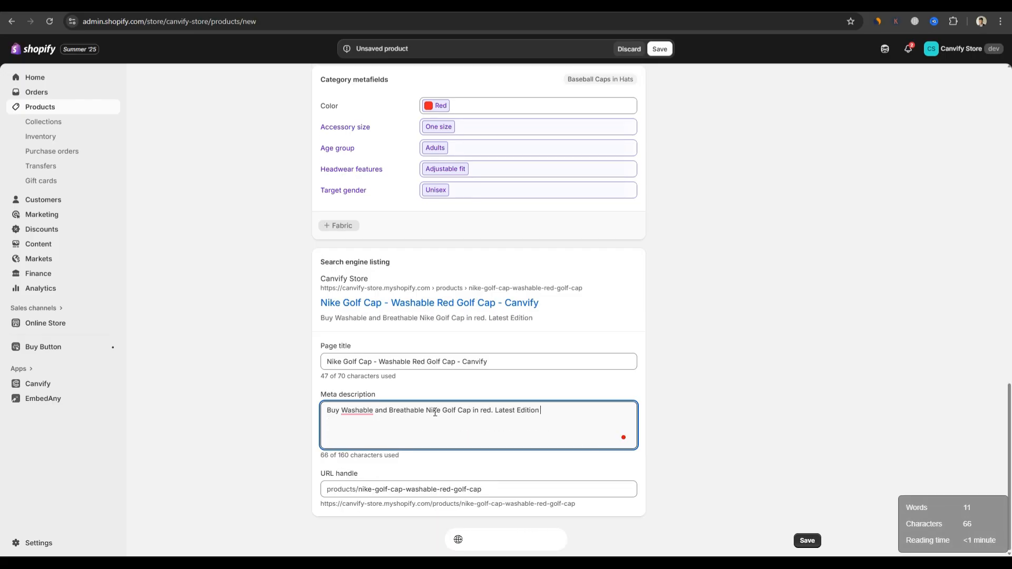
pyautogui.write('of Nike Golf Cap for perfect Golf s')
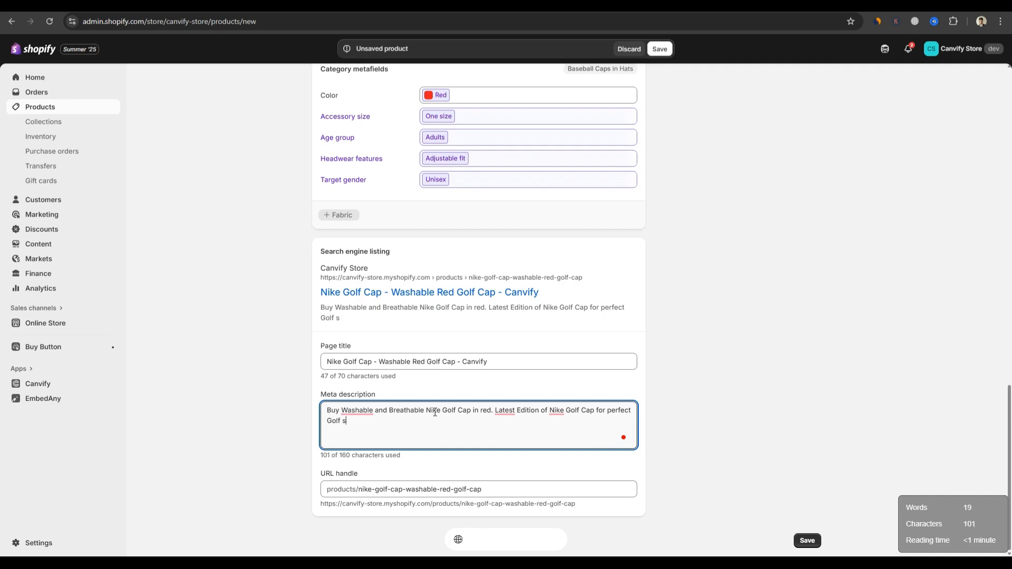
pyautogui.write('eason with free shipping and 15% dis')
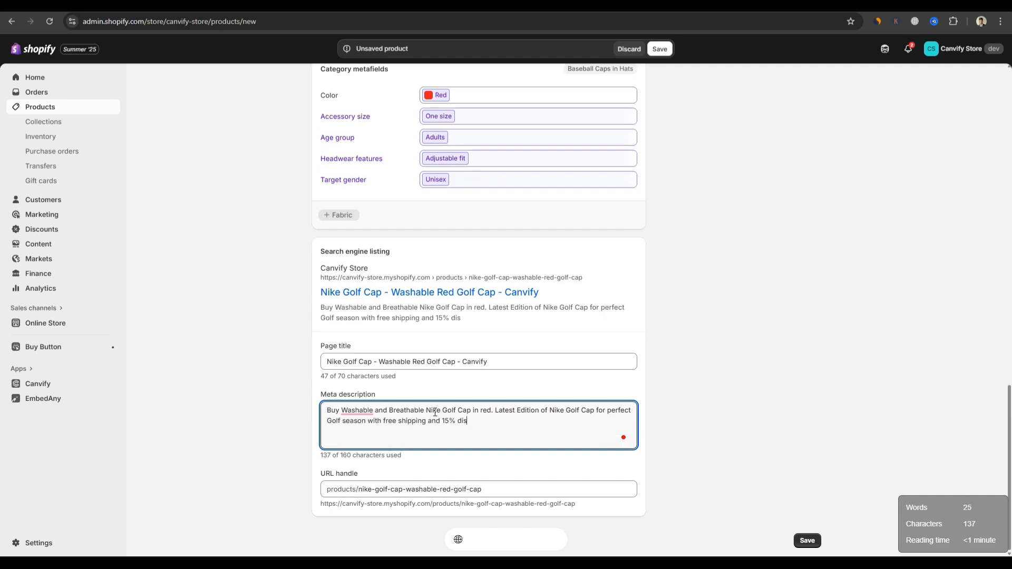
pyautogui.write('count.')
pyautogui.moveTo(425, 411); pyautogui.dragTo(471, 411)
pyautogui.moveTo(548, 410); pyautogui.dragTo(594, 411)
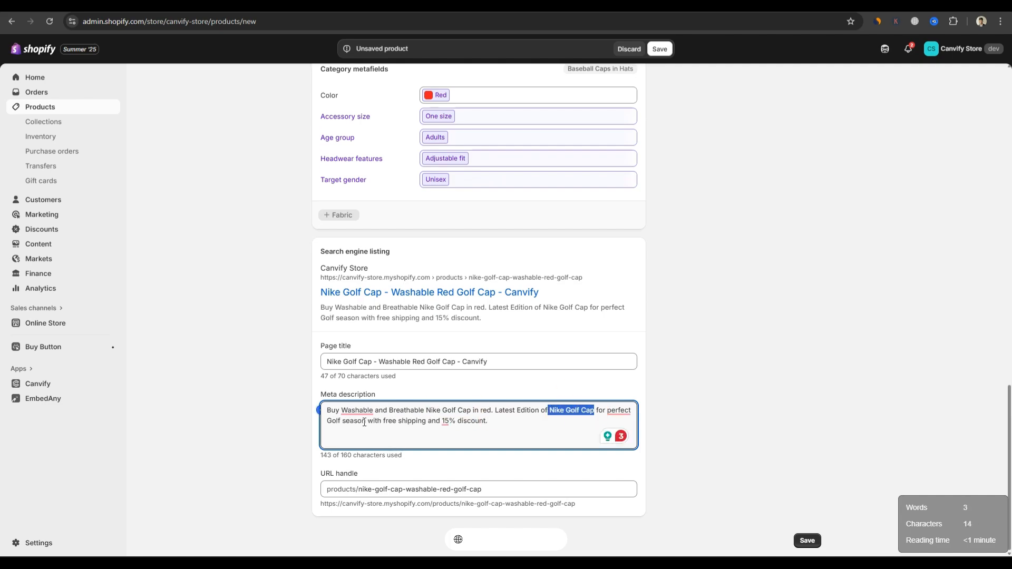
pyautogui.click(365, 421)
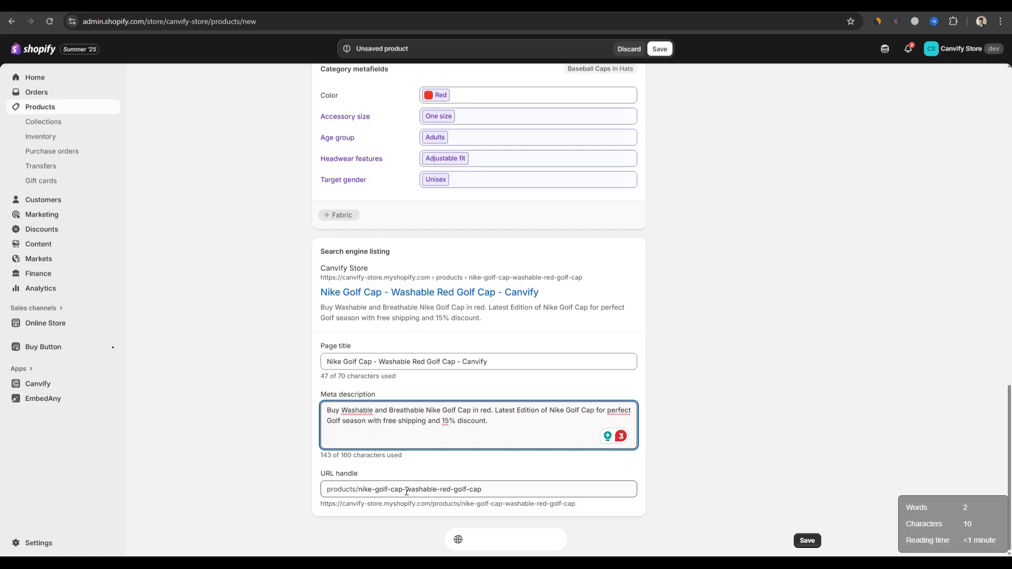
# - Change the product's URL handle to washable-nike-red-golf-cap and save the product
pyautogui.moveTo(406, 490); pyautogui.dragTo(360, 490)
pyautogui.press('BackSpace')
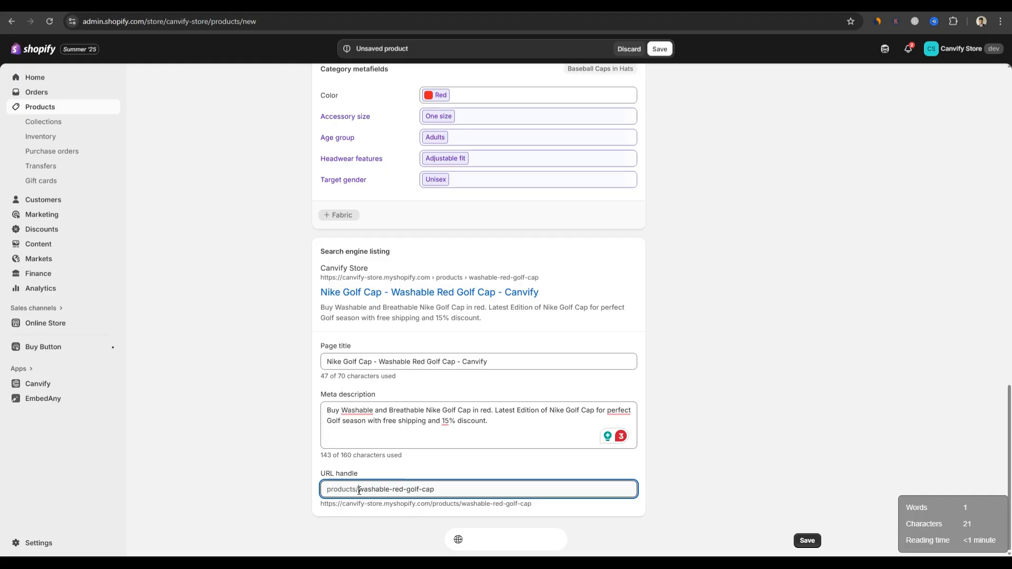
pyautogui.click(282, 477)
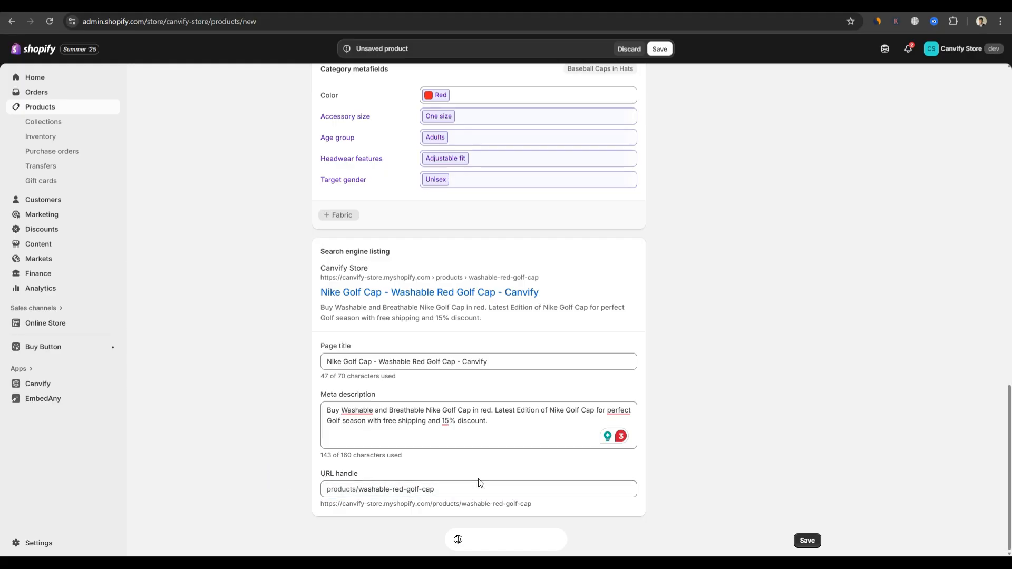
pyautogui.click(392, 489)
pyautogui.write('nike-')
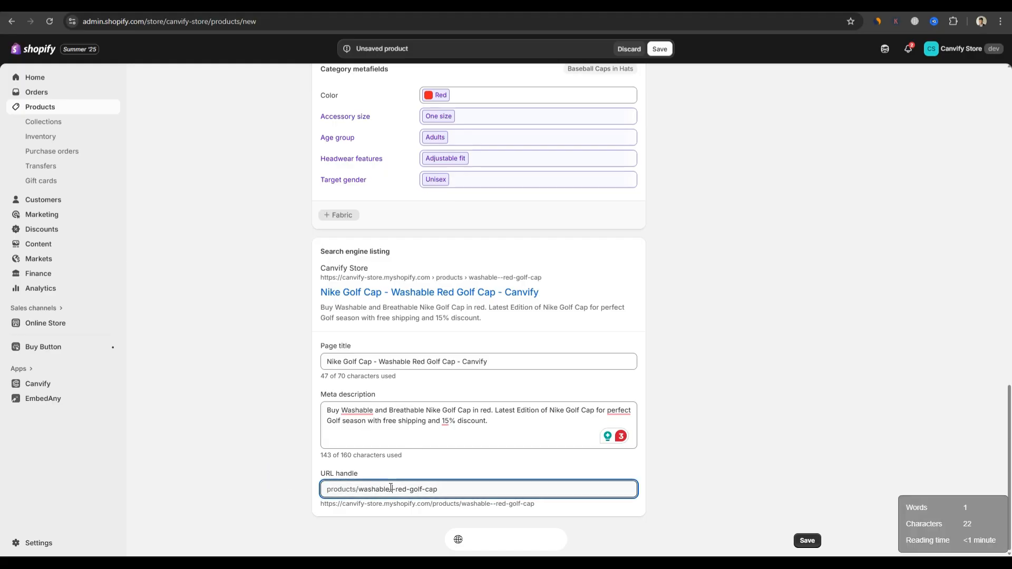
pyautogui.click(673, 456)
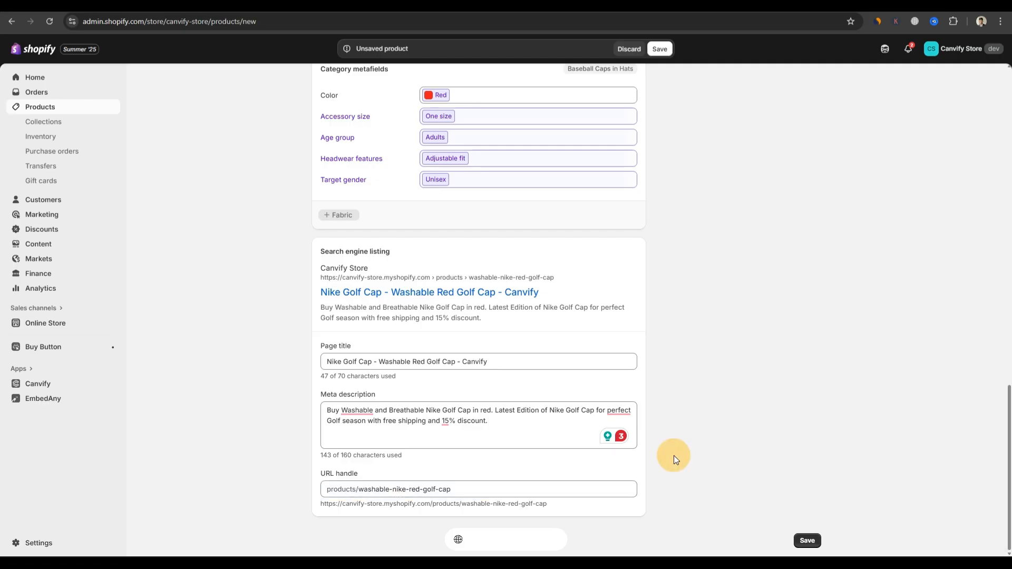
pyautogui.click(806, 543)
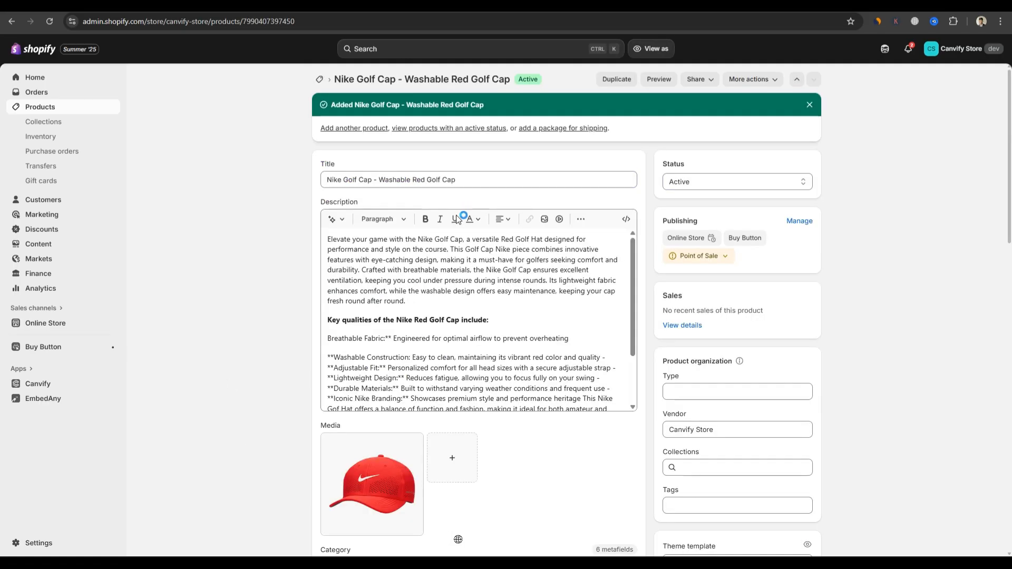
# - Open the online store's Contact page and change its title to "Contact Us"
pyautogui.click(46, 323)
pyautogui.click(38, 276)
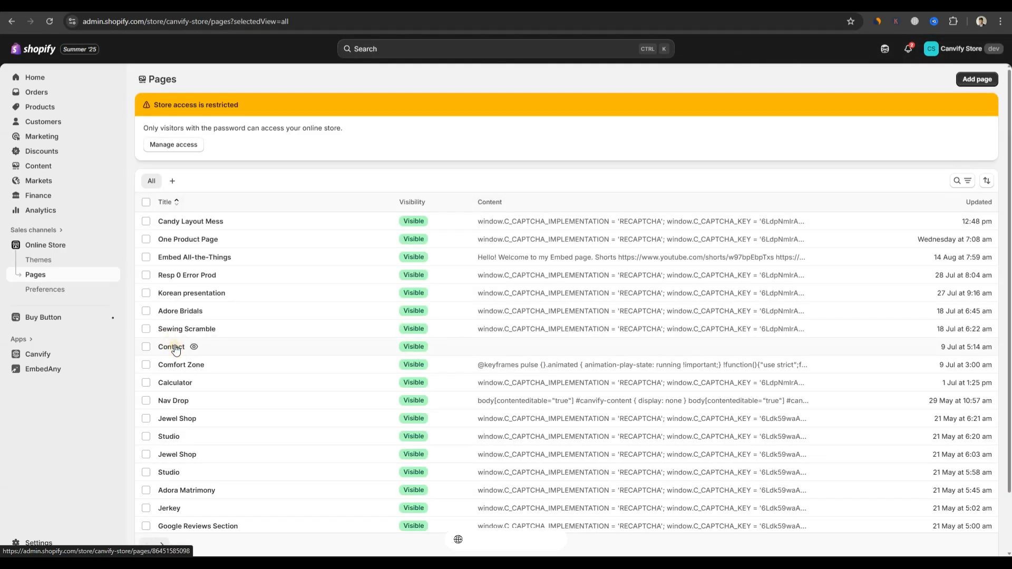
pyautogui.click(175, 348)
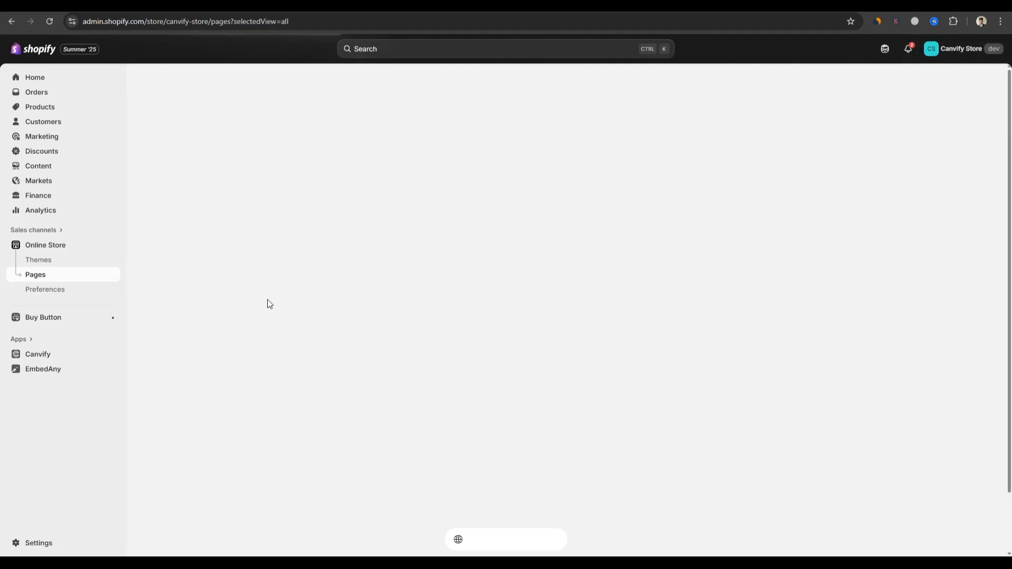
pyautogui.click(345, 124)
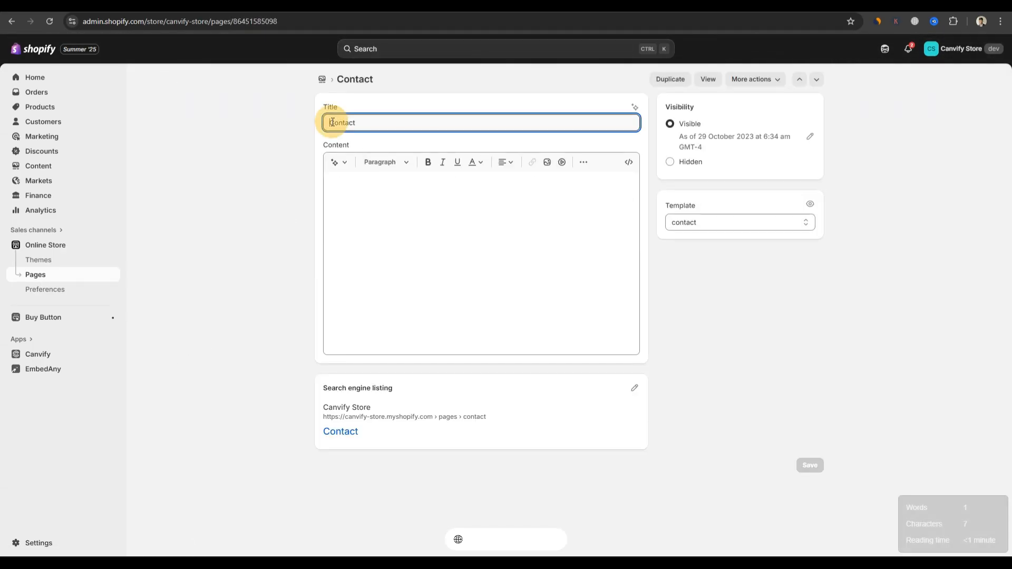
pyautogui.write('Us')
# - Set the Contact page's search listing title to "Contact us - Best Golf Store in Australia"
pyautogui.scroll(-2, 379, 114)
pyautogui.moveTo(372, 370); pyautogui.dragTo(308, 360)
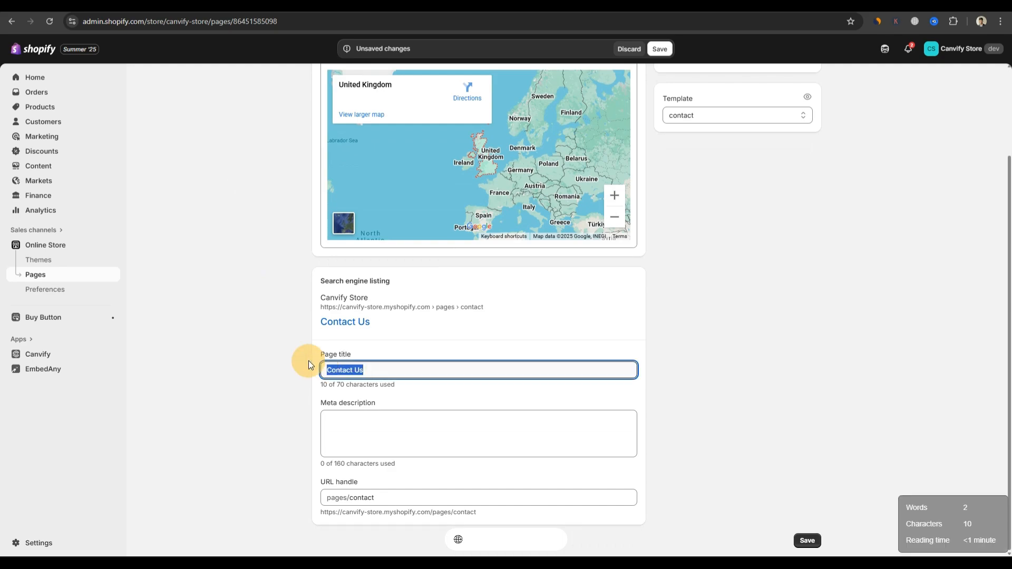
pyautogui.write('Contact')
pyautogui.write('est Gol')
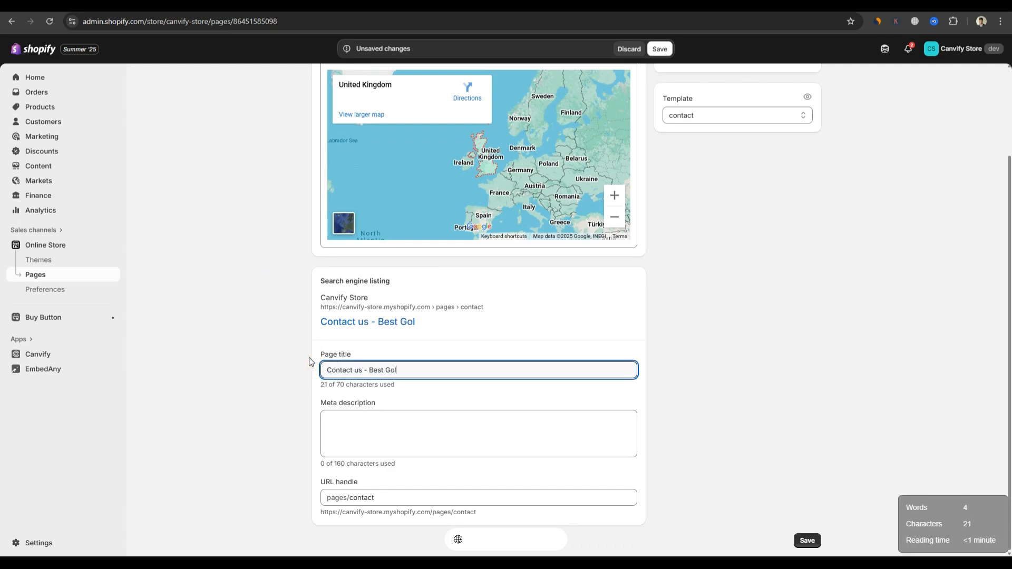
pyautogui.write('f Store in Sydney')
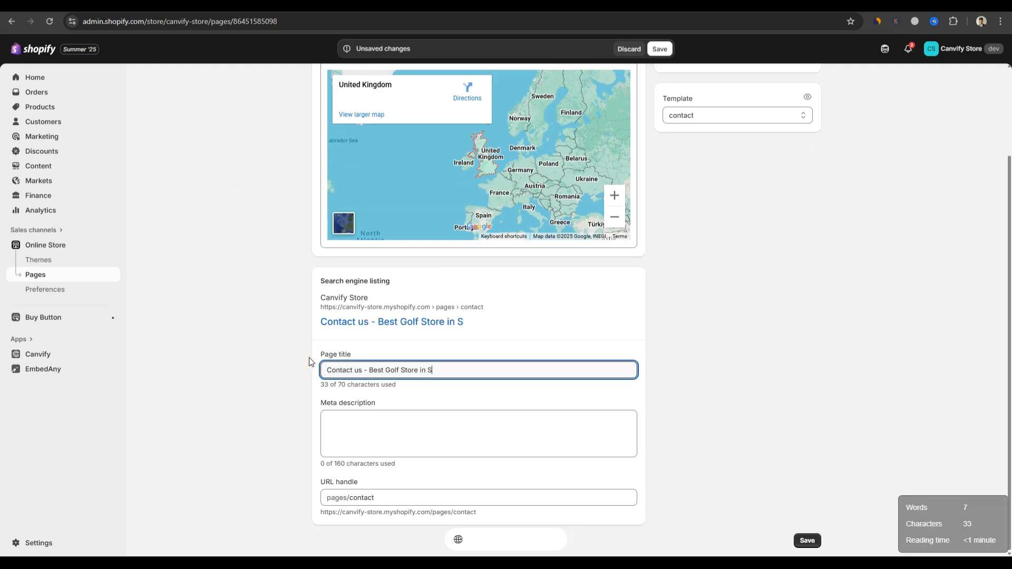
pyautogui.press('BackSpace')
pyautogui.press('BackSpace')
pyautogui.press('BackSpace')
pyautogui.press('BackSpace')
pyautogui.press('BackSpace')
pyautogui.press('BackSpace')
pyautogui.write('Australia')
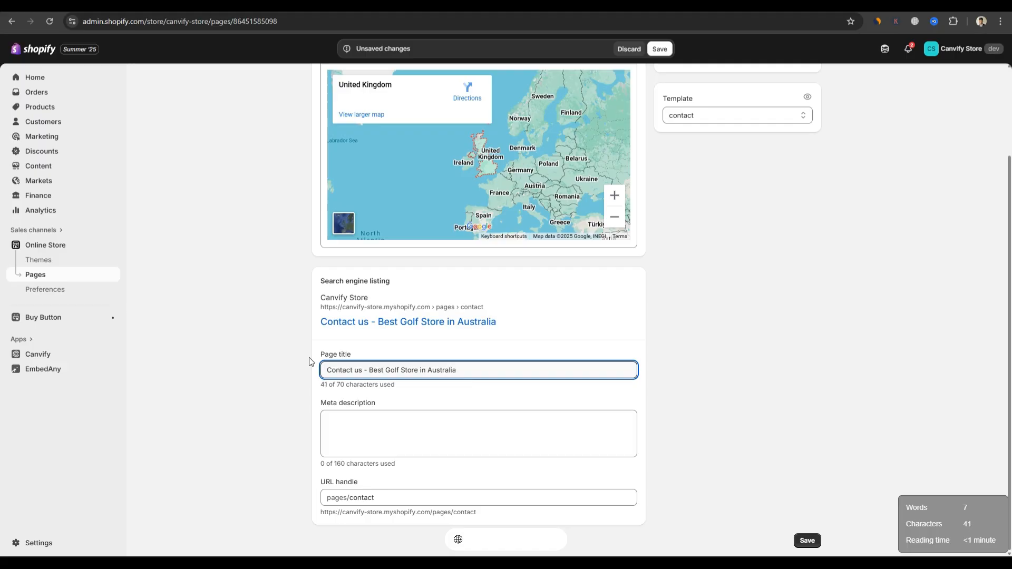
# - Review the meta description and URL handle fields in the Contact page's search engine listing
pyautogui.click(410, 429)
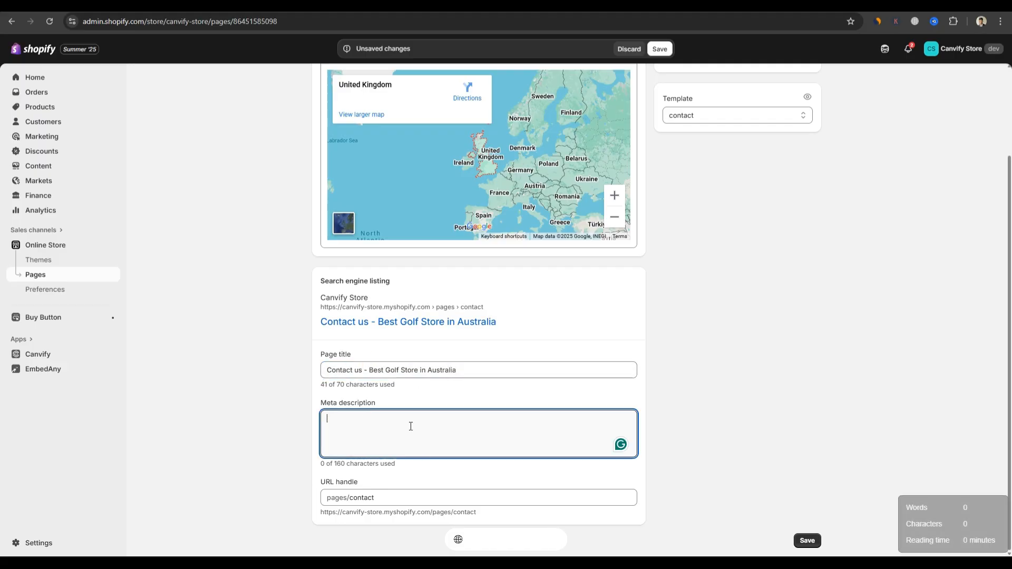
pyautogui.doubleClick(371, 498)
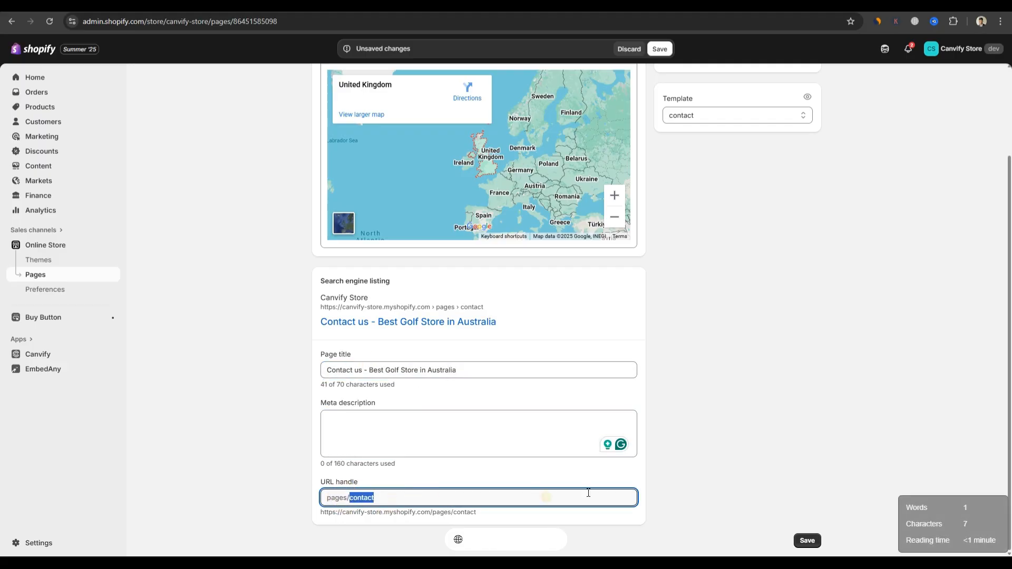
pyautogui.click(690, 481)
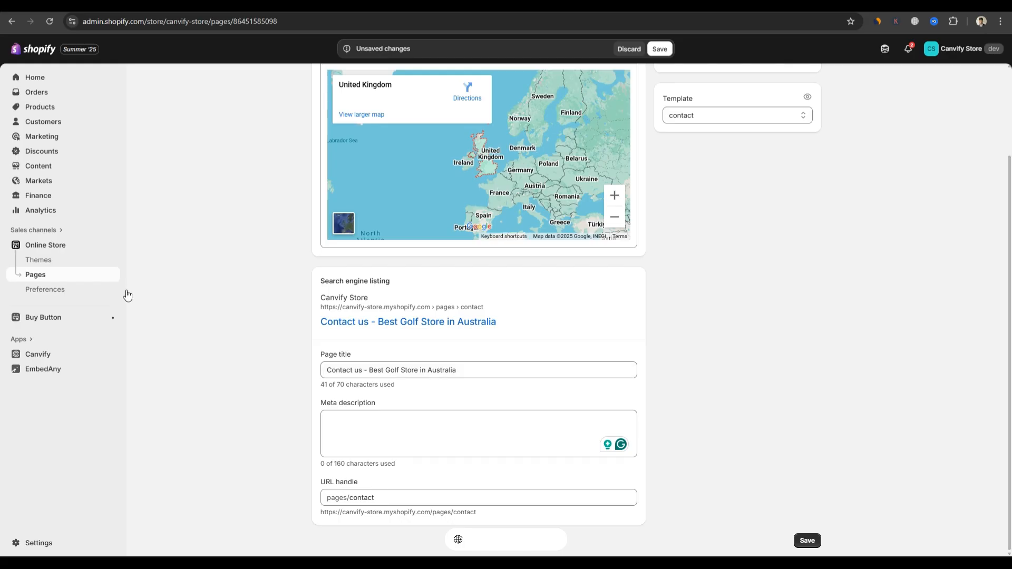
pyautogui.scroll(2, 836, 372)
pyautogui.scroll(-3, 353, 175)
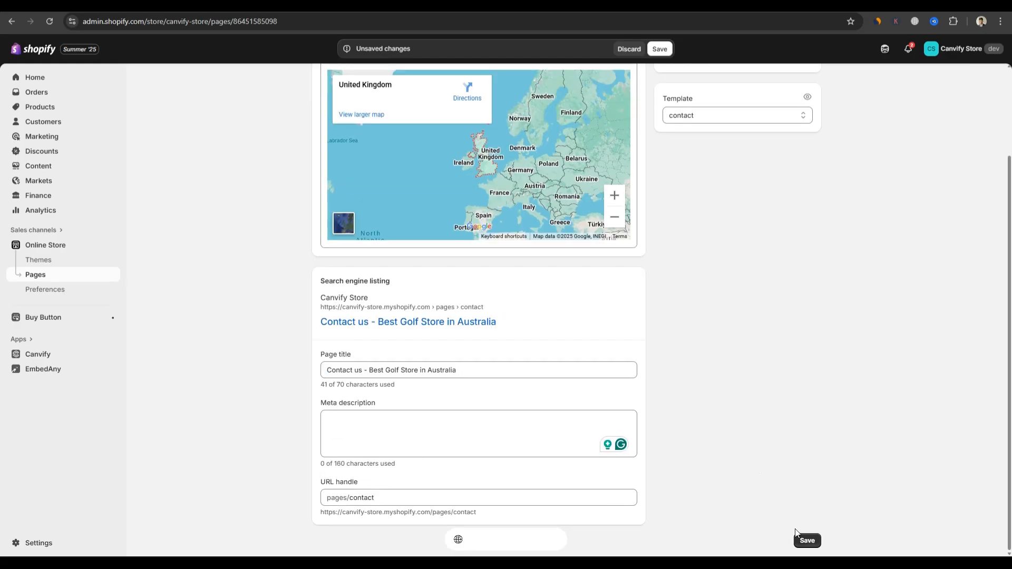
pyautogui.click(770, 316)
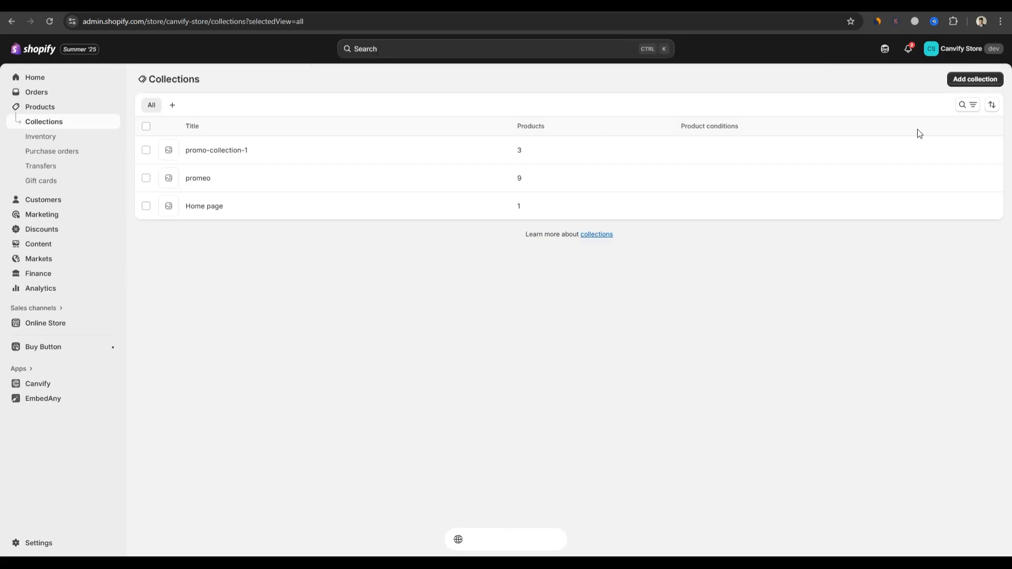
# - Start a new product collection and title it "Golf Caps"
pyautogui.click(974, 79)
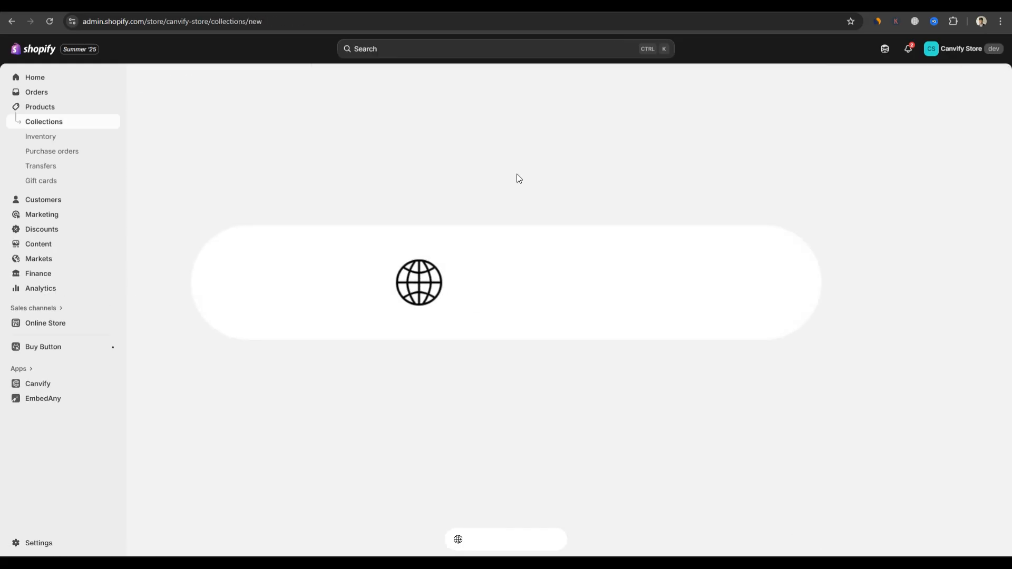
pyautogui.click(409, 128)
pyautogui.write('Golf Caps')
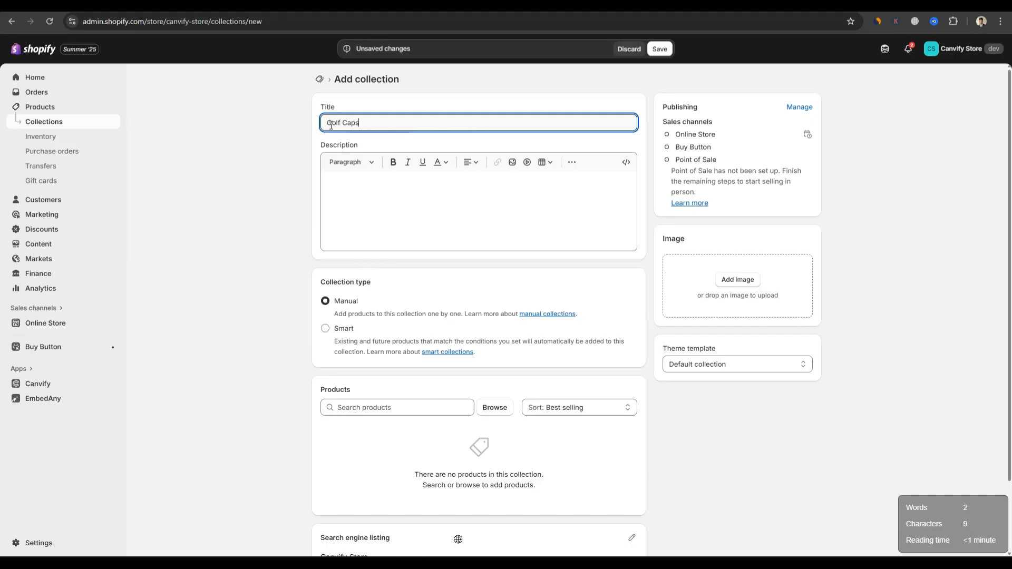
pyautogui.write('Best')
pyautogui.press('BackSpace')
pyautogui.press('BackSpace')
pyautogui.press('BackSpace')
pyautogui.press('BackSpace')
pyautogui.press('BackSpace')
# - Give the collection the description "A collection of our best Golf Caps at 15% discount."
pyautogui.click(372, 197)
pyautogui.write('A collection of our best Golf P')
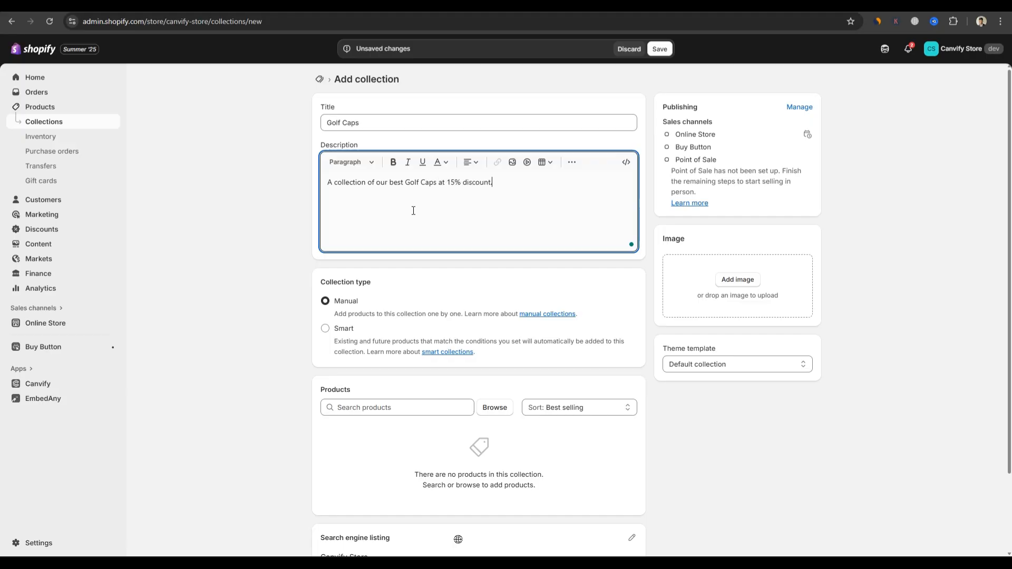
pyautogui.click(700, 412)
# - Check the collection's search listing title, meta description and URL handle, and save the collection
pyautogui.scroll(-3, 679, 388)
pyautogui.click(631, 443)
pyautogui.scroll(-3, 513, 399)
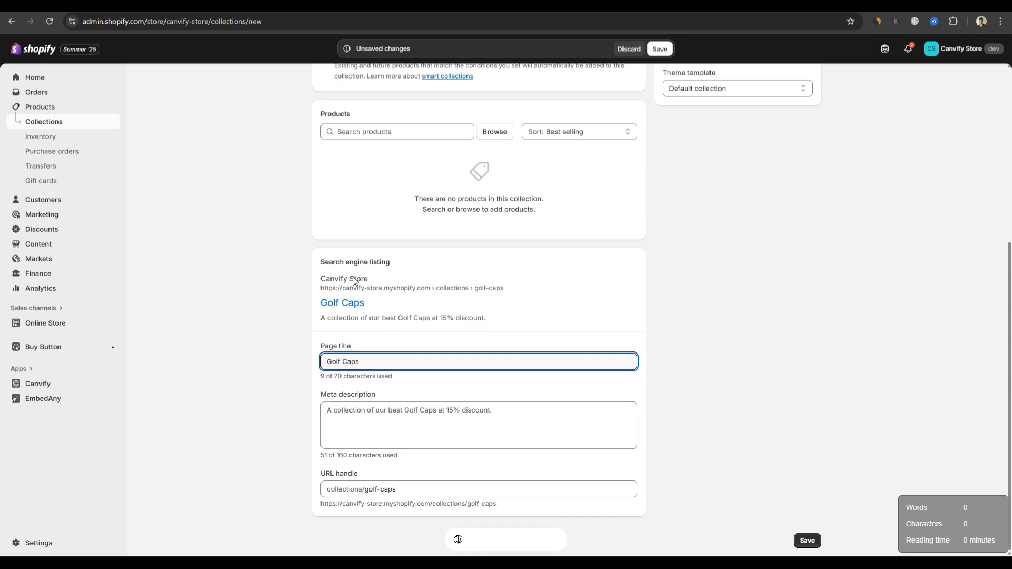
pyautogui.click(397, 410)
pyautogui.click(390, 489)
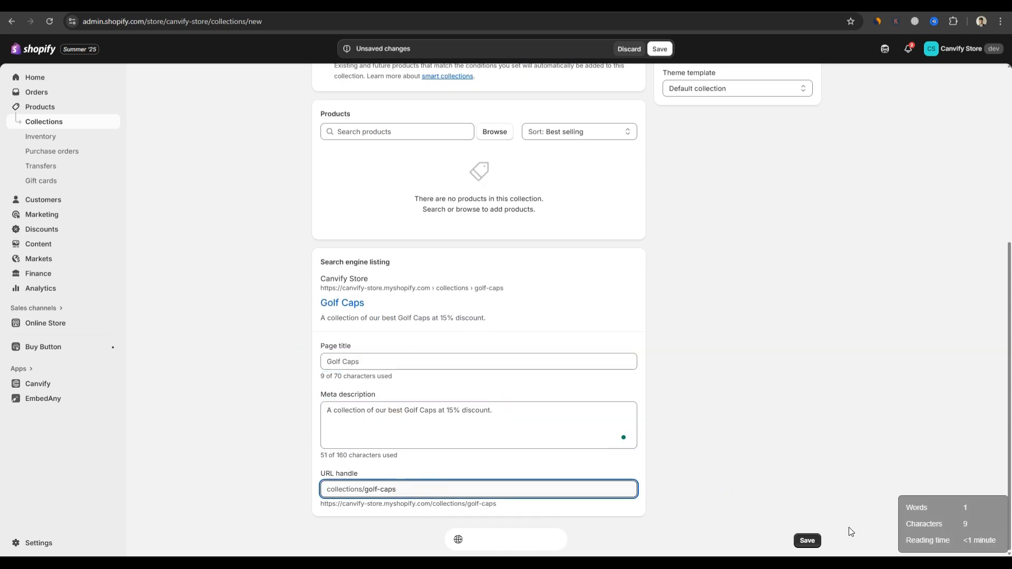
pyautogui.click(807, 540)
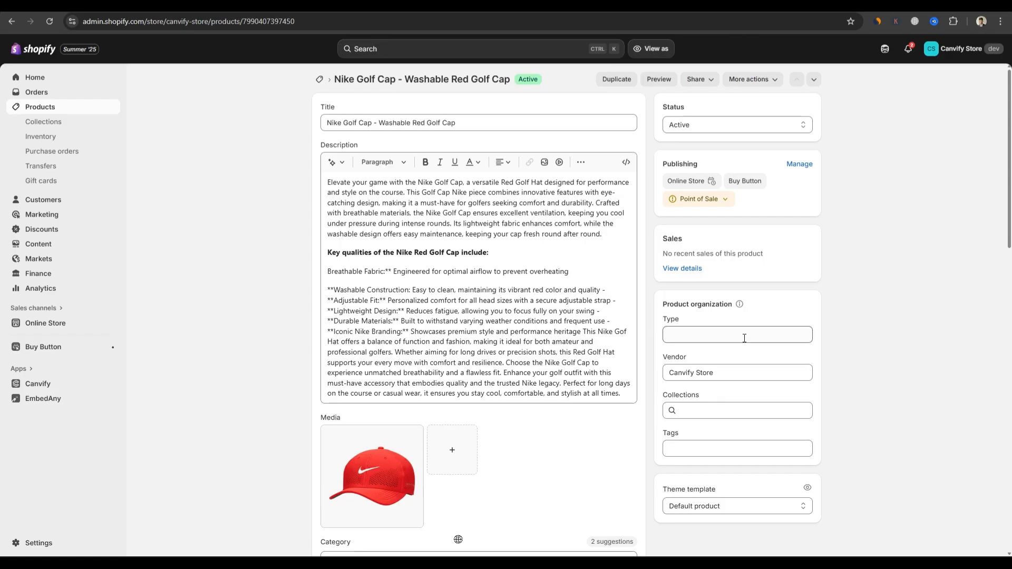
# - Add the Nike golf cap product to the Golf Caps collection
pyautogui.click(735, 412)
pyautogui.click(675, 457)
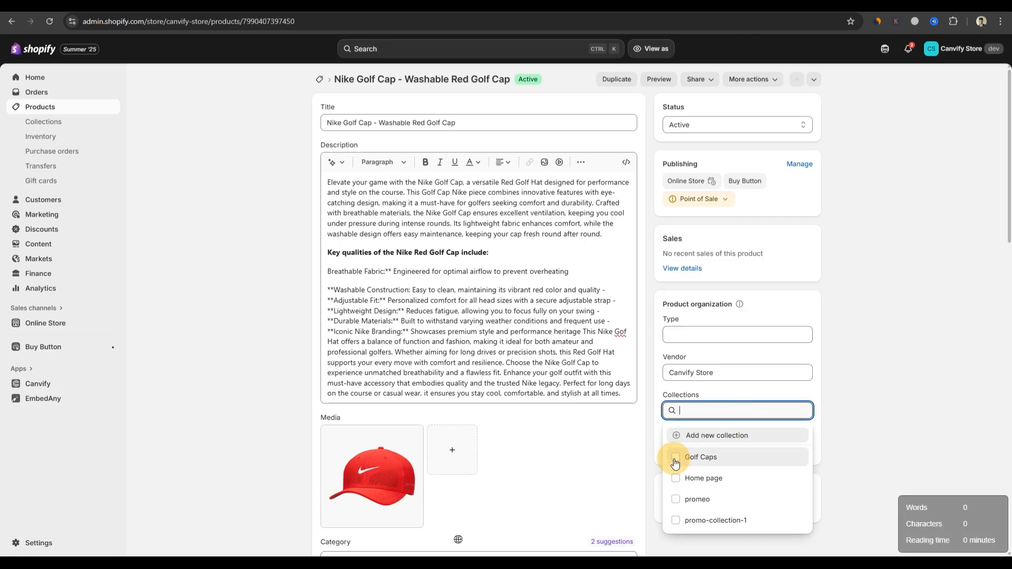
pyautogui.click(843, 415)
pyautogui.scroll(-1, 846, 369)
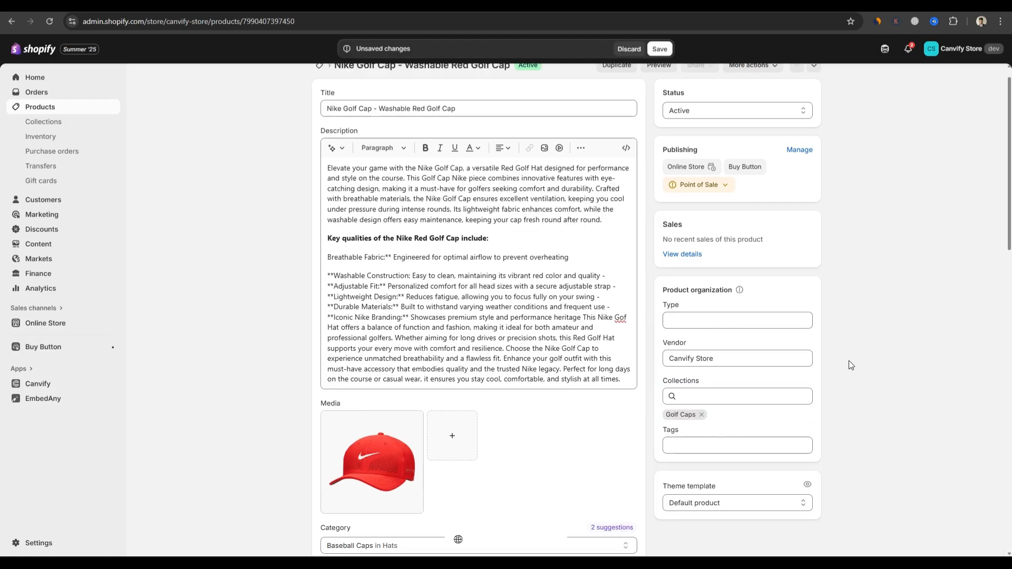
# - Save the product and give its cap image the alt text "nike-breathable-golf-cap-red-color"
pyautogui.click(659, 49)
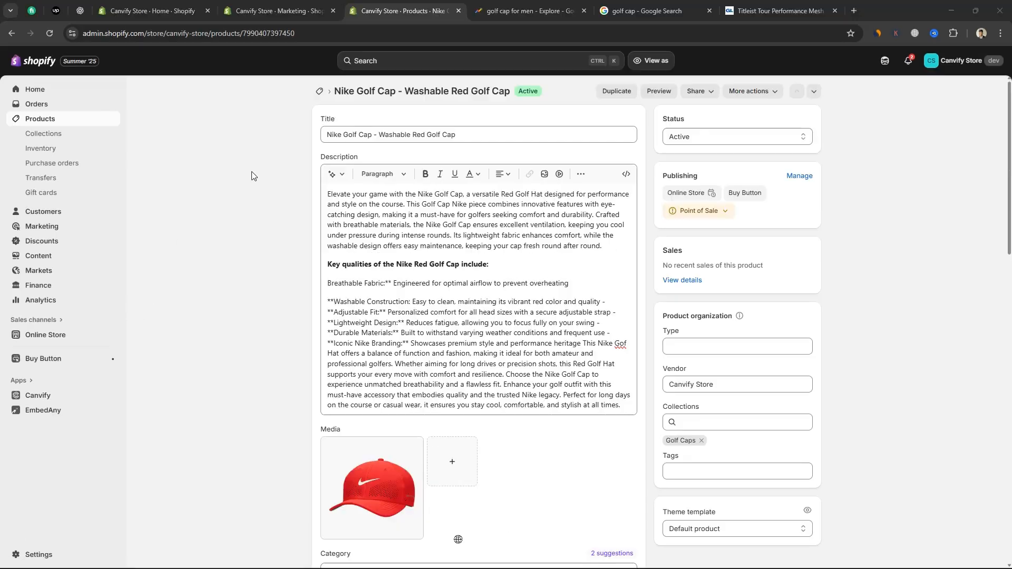
pyautogui.scroll(-4, 296, 252)
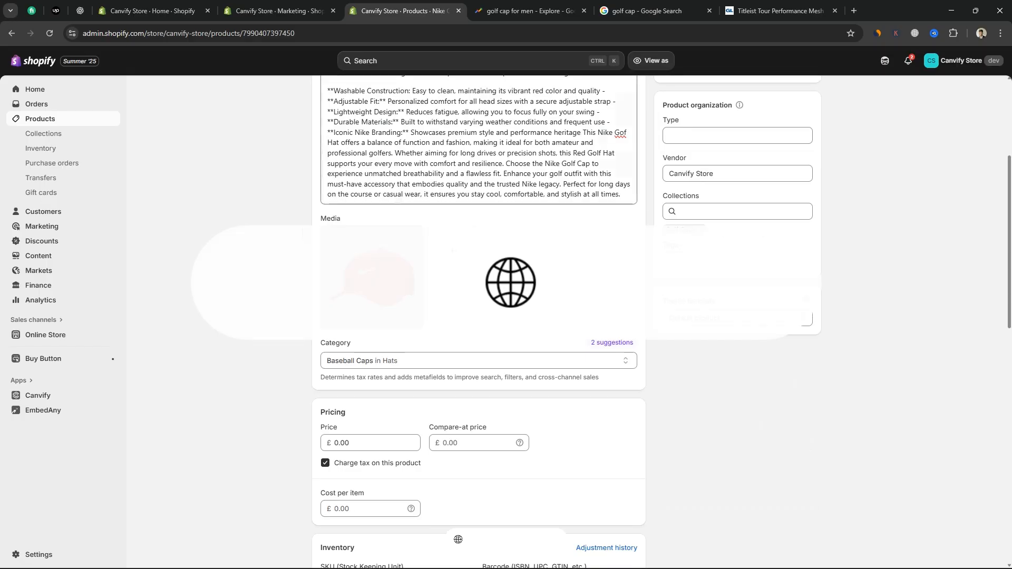
pyautogui.click(370, 278)
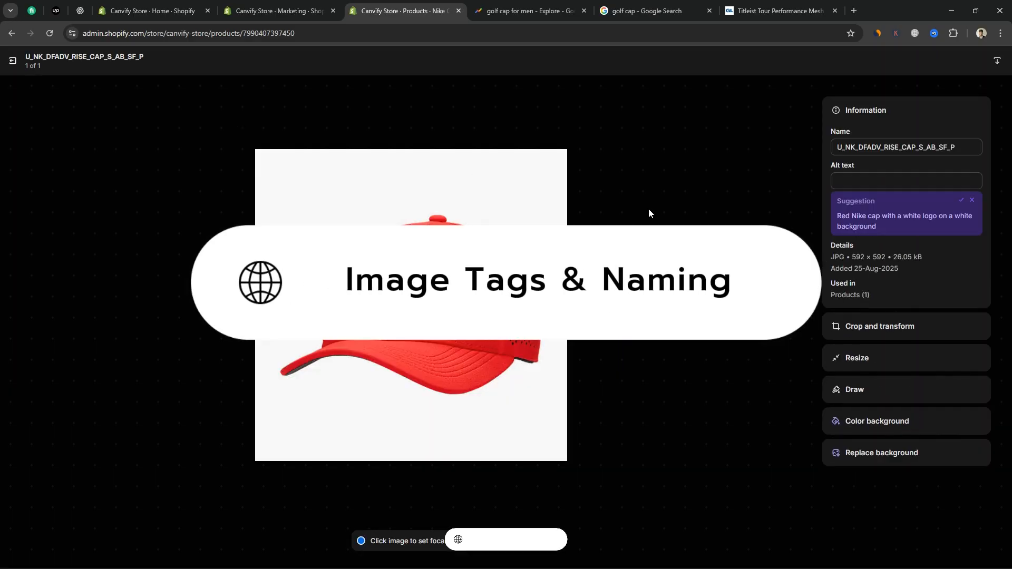
pyautogui.doubleClick(875, 145)
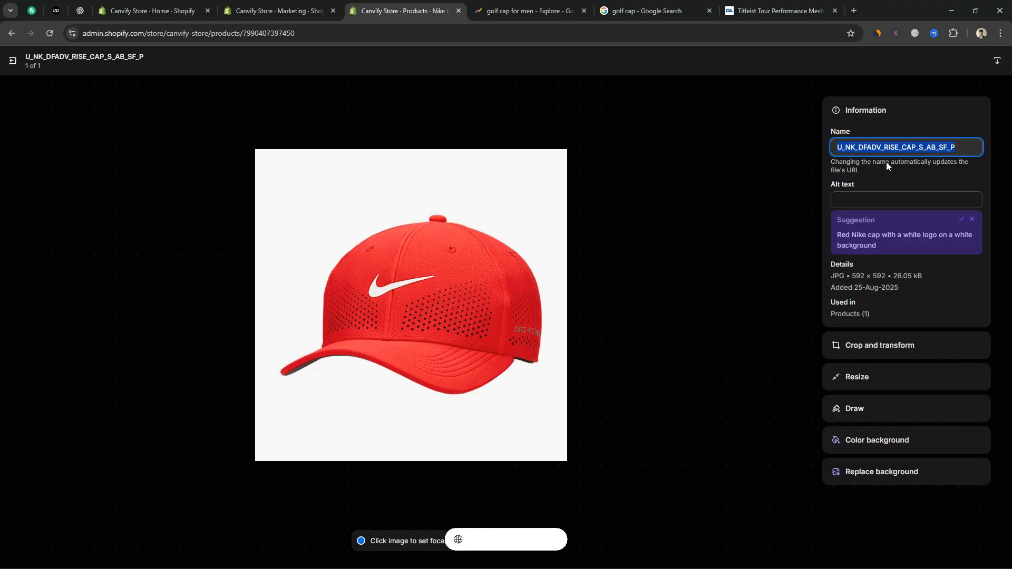
pyautogui.click(884, 201)
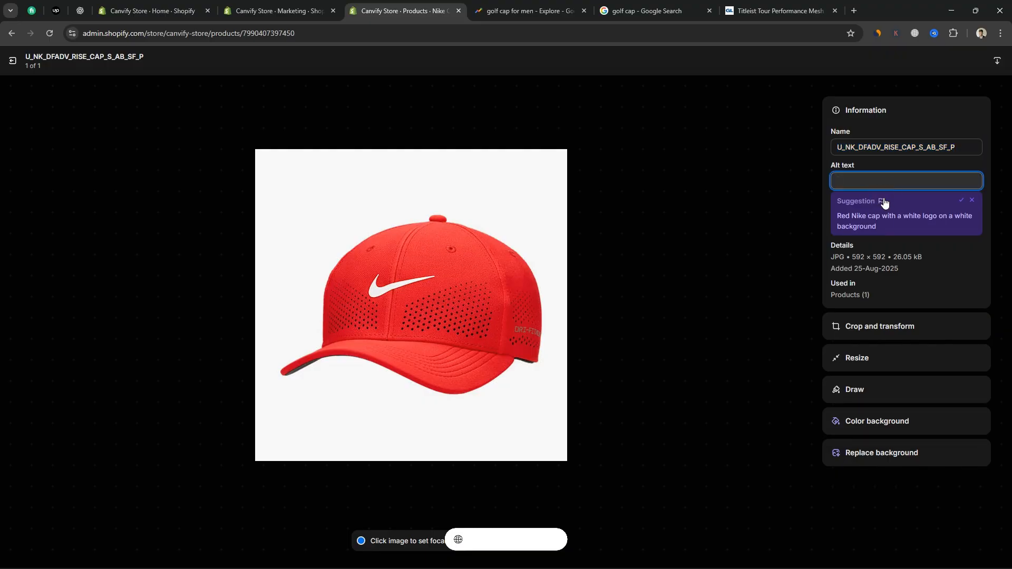
pyautogui.write('nike-br')
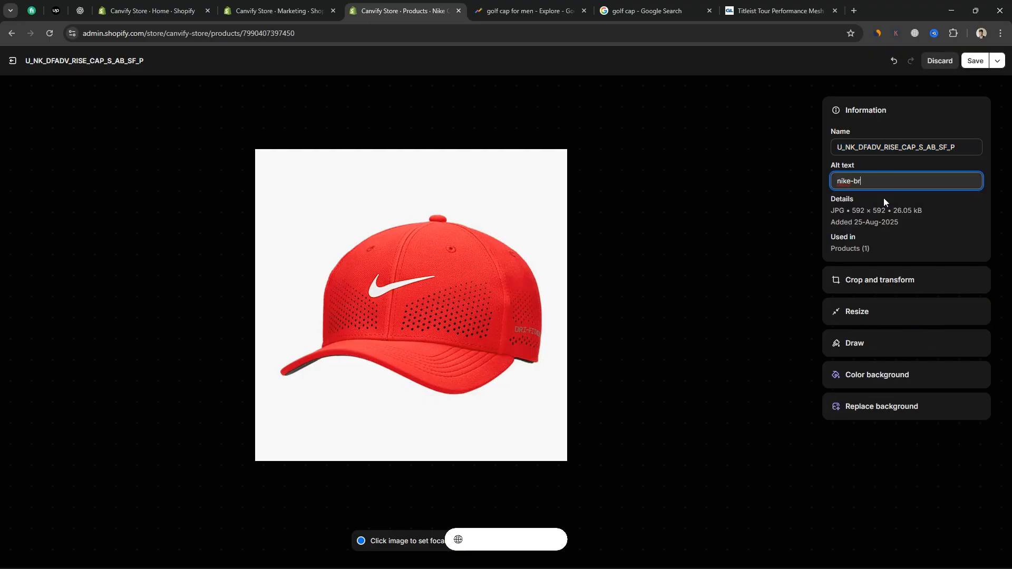
pyautogui.write('eathable-golf-')
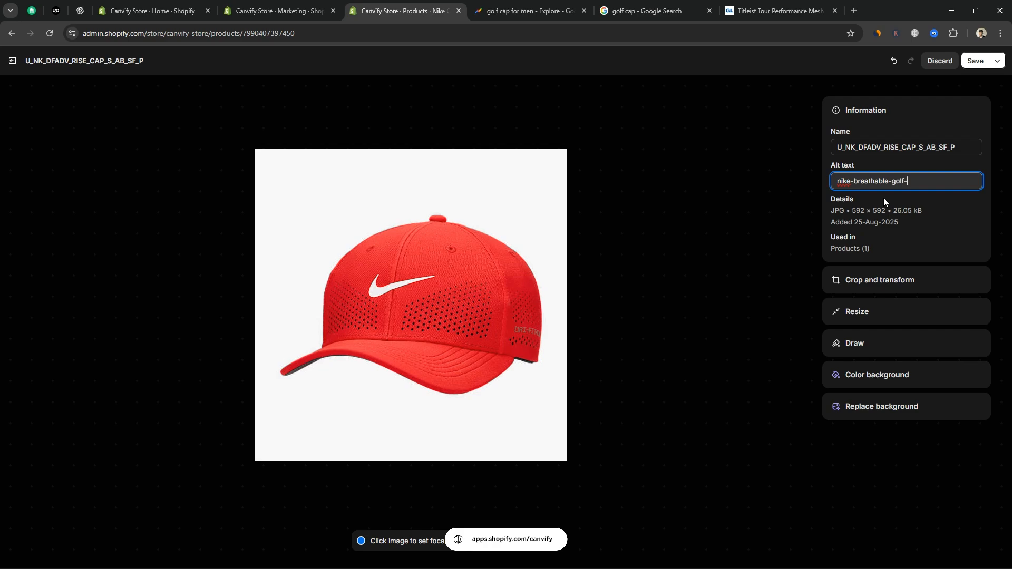
pyautogui.write('cap-red-color')
pyautogui.click(912, 218)
# - Rename the cap image file as "nike-red-golf-cap-washable"
pyautogui.doubleClick(899, 147)
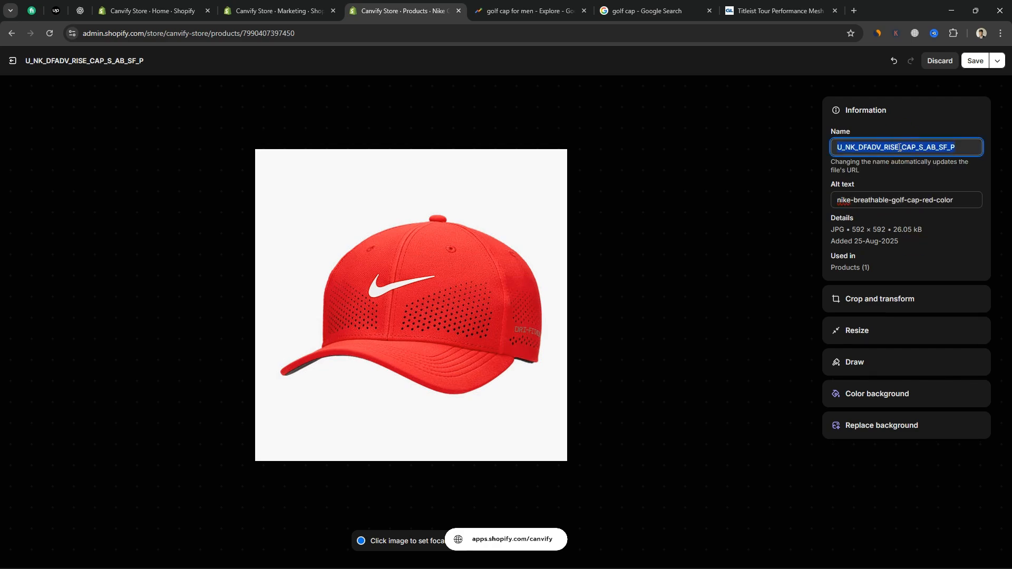
pyautogui.write('nike-red-golf-c')
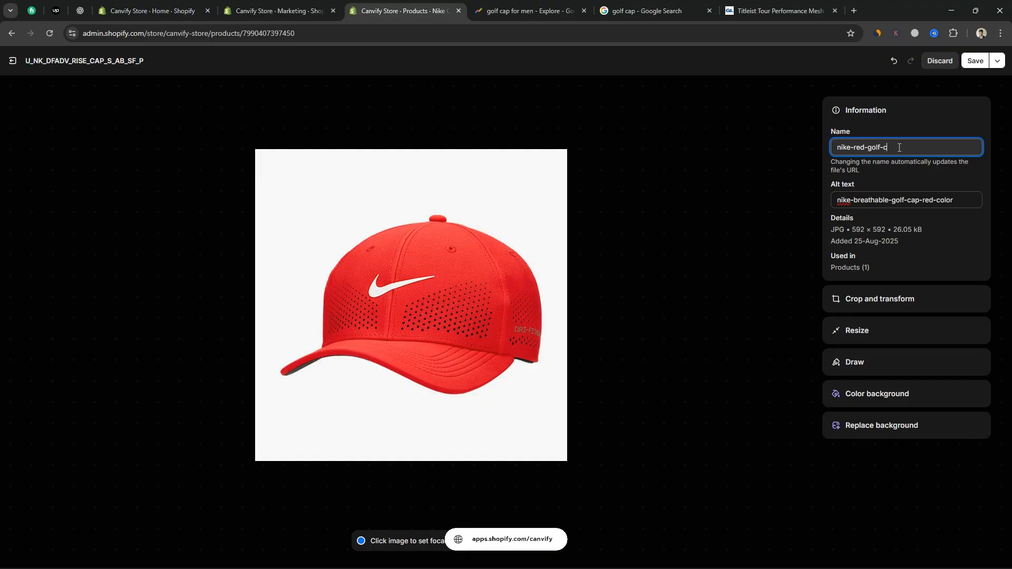
pyautogui.write('ap-washable')
pyautogui.click(899, 167)
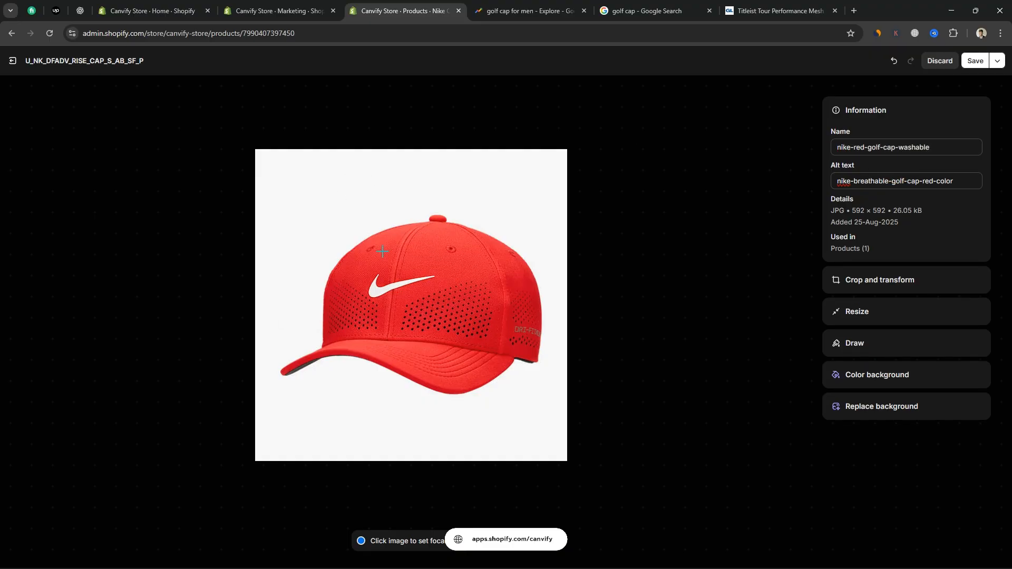
# - Place the image's focal point near the centre of the cap, just below the Nike logo, and save the image changes
pyautogui.click(461, 354)
pyautogui.click(468, 307)
pyautogui.click(460, 339)
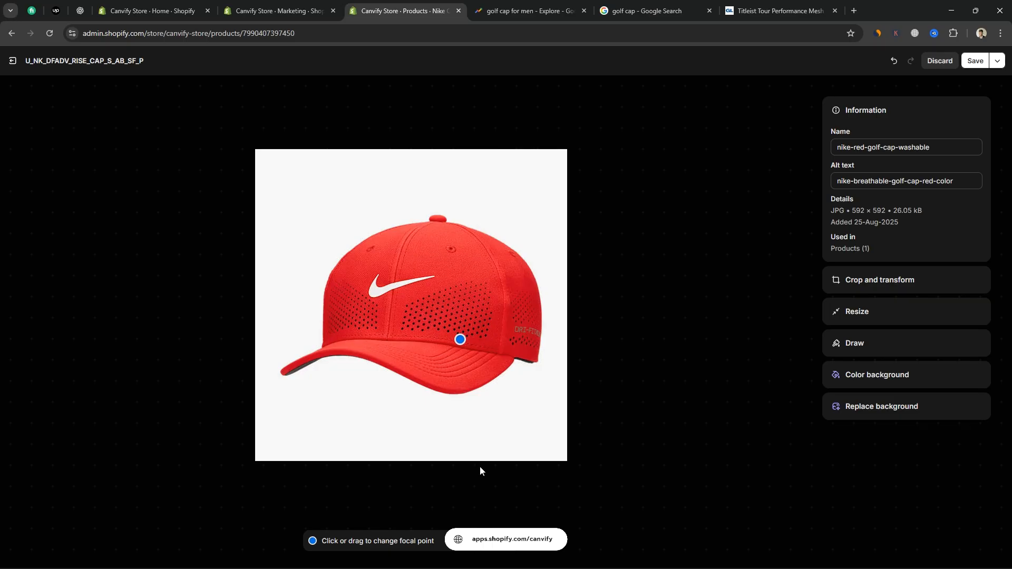
pyautogui.click(422, 319)
pyautogui.click(410, 303)
pyautogui.click(900, 178)
pyautogui.click(860, 143)
pyautogui.click(1006, 135)
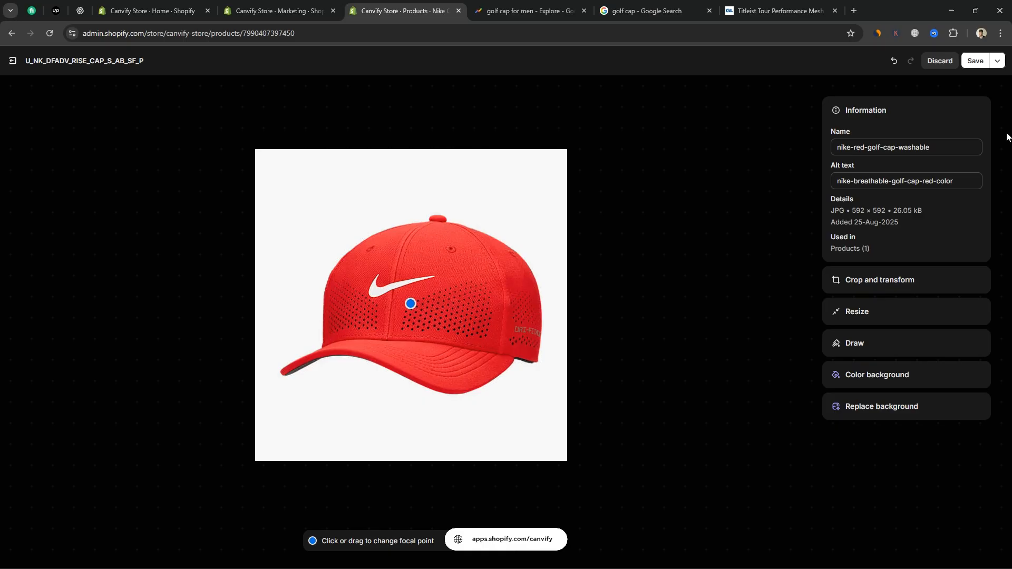
pyautogui.click(980, 62)
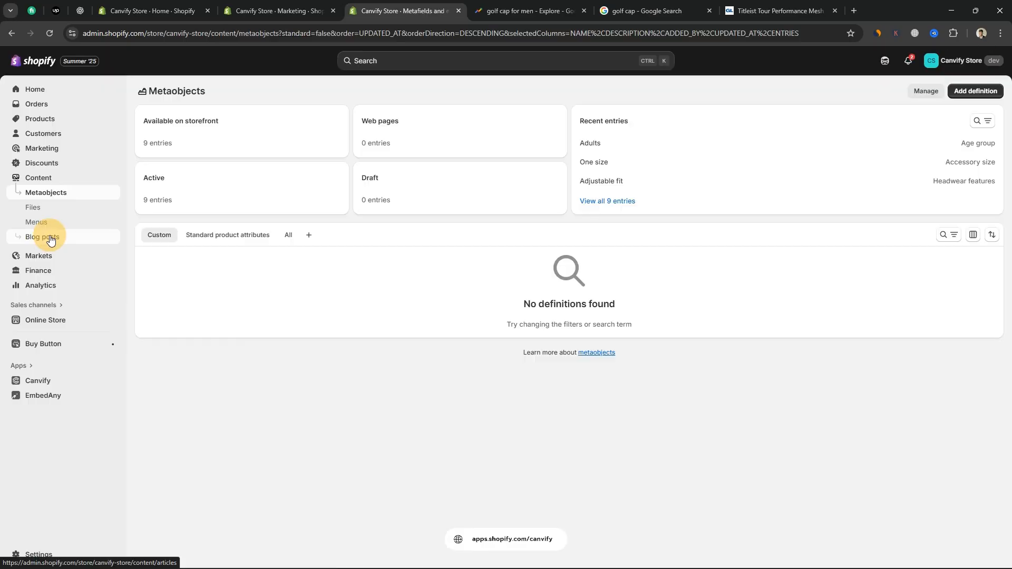
# - Start a new blog post and title it "Golf Cap Buying Guide: How to Choose the Right Golf Cap"
pyautogui.click(54, 238)
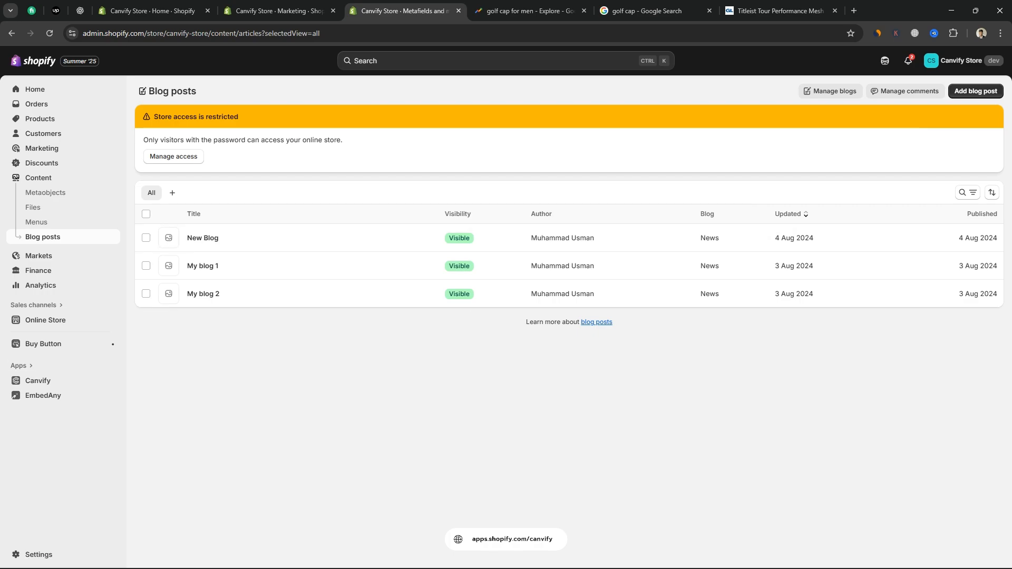
pyautogui.click(970, 91)
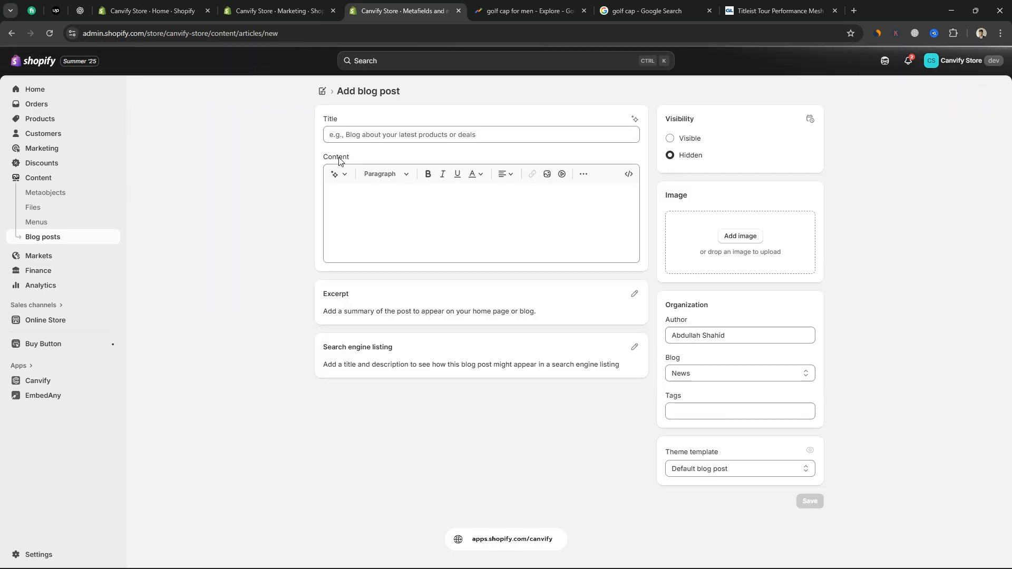
pyautogui.click(377, 135)
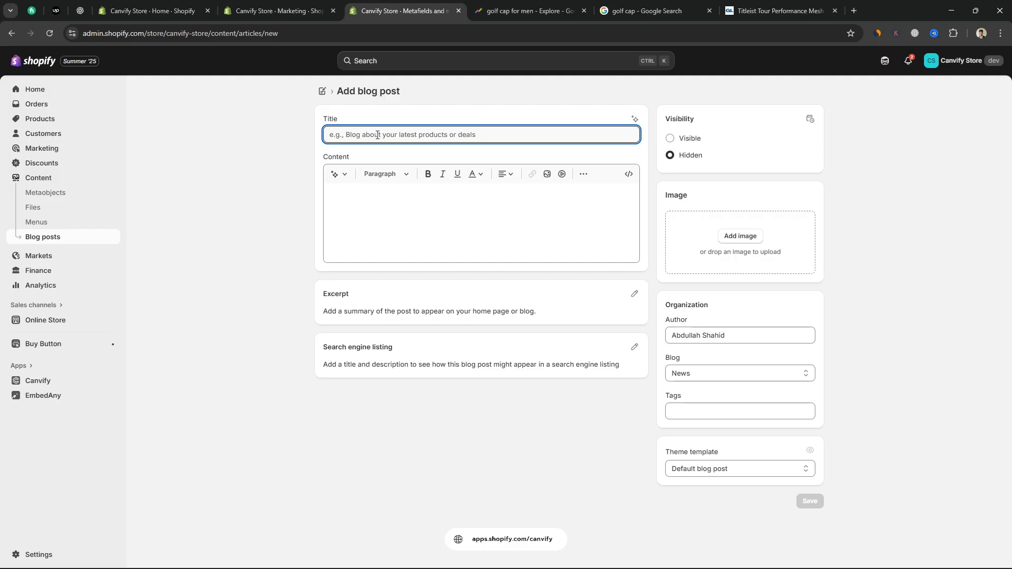
pyautogui.write('Golf Cap ')
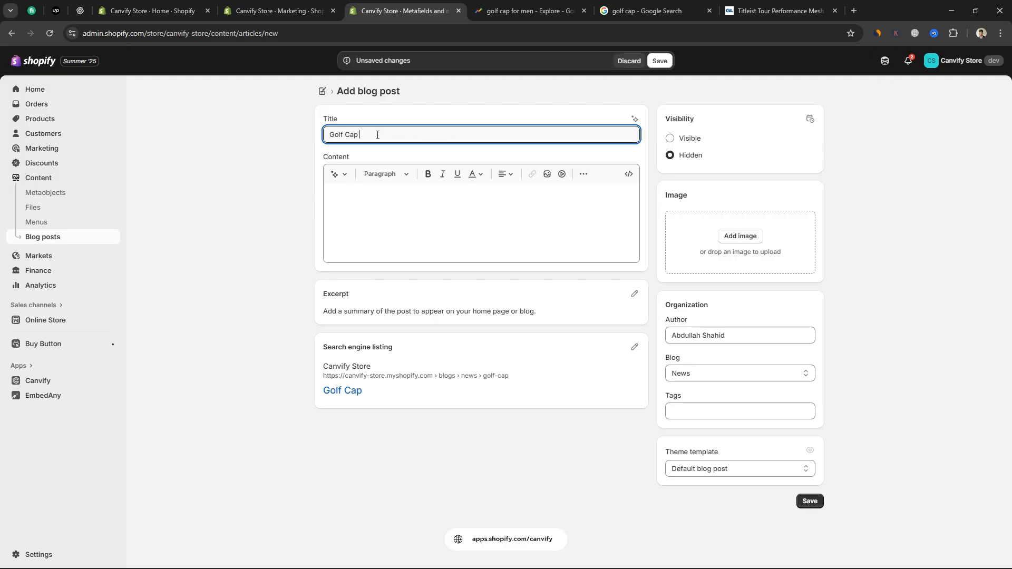
pyautogui.write('Buying Guide ')
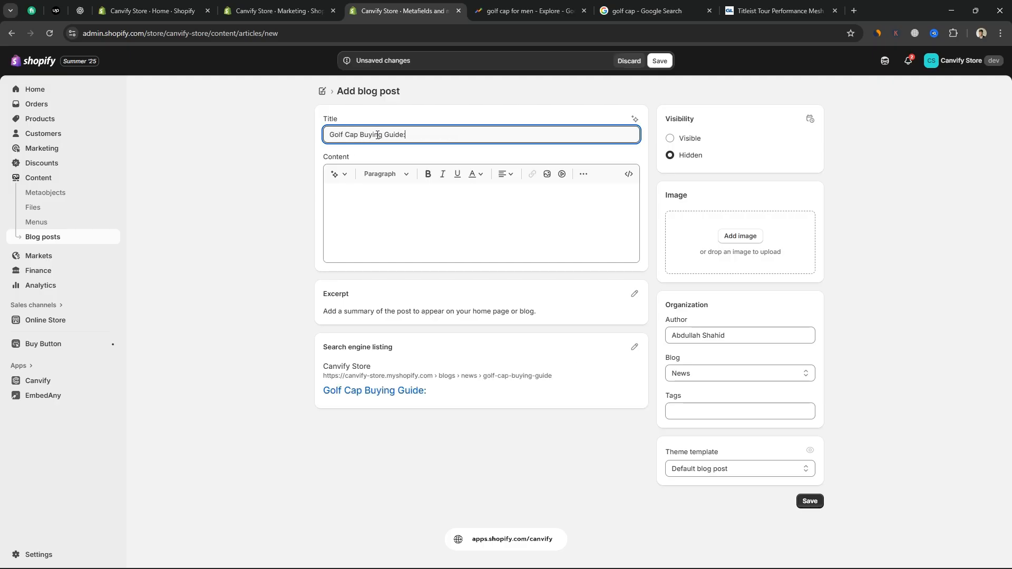
pyautogui.write(' How to Choose the Right Golf Cap')
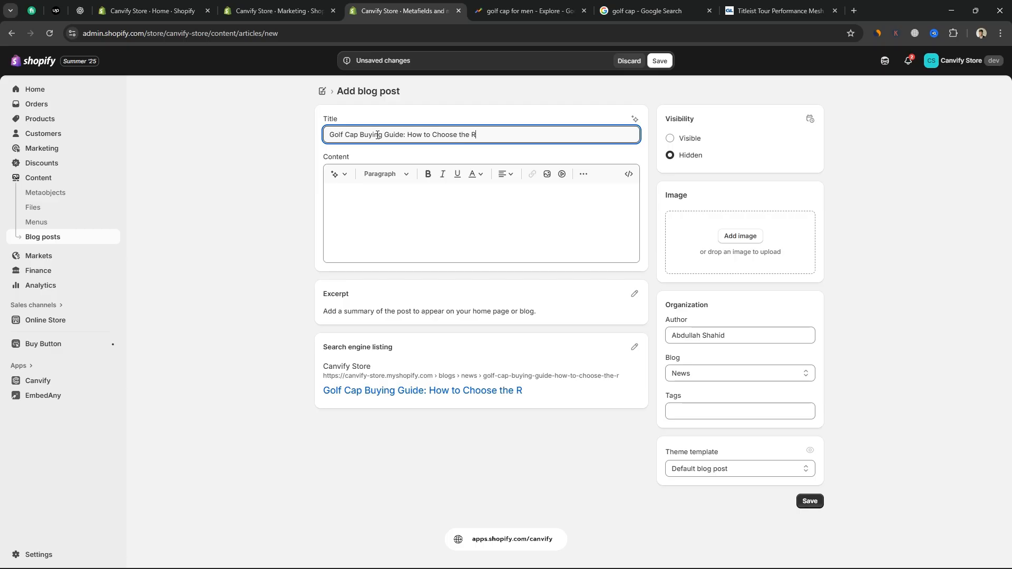
pyautogui.click(385, 227)
# - Examine the blog post's search listing fields for page title, meta description and URL handle, and return to the empty content area
pyautogui.click(635, 346)
pyautogui.scroll(-3, 458, 381)
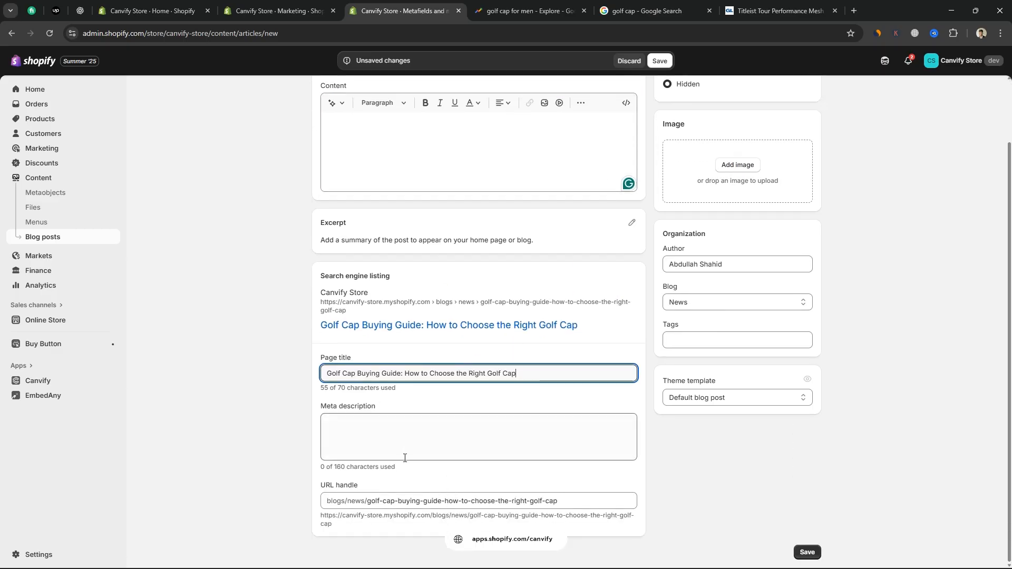
pyautogui.click(402, 450)
pyautogui.click(418, 487)
pyautogui.scroll(3, 474, 400)
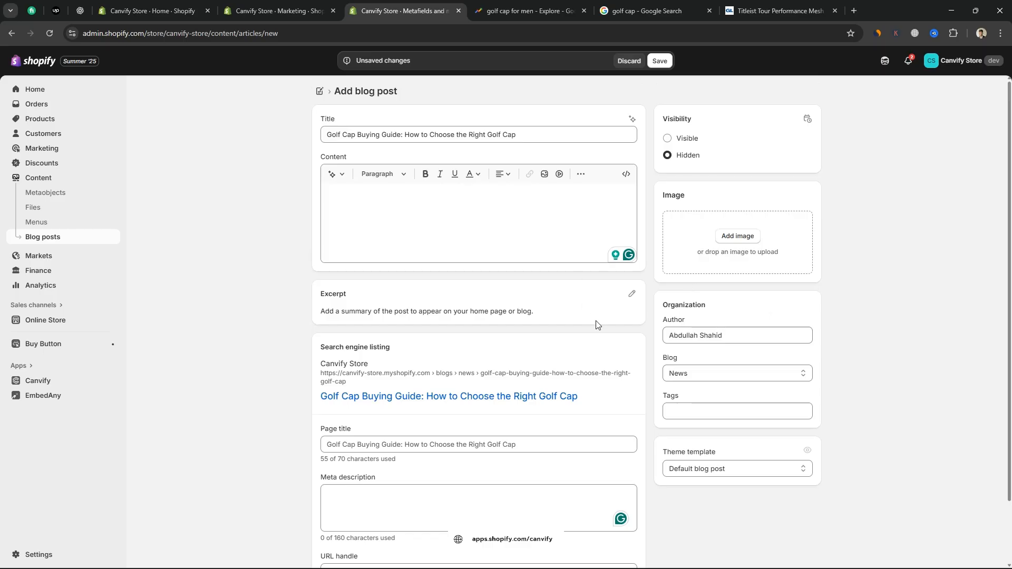
pyautogui.scroll(-3, 595, 325)
pyautogui.scroll(3, 565, 295)
pyautogui.click(525, 197)
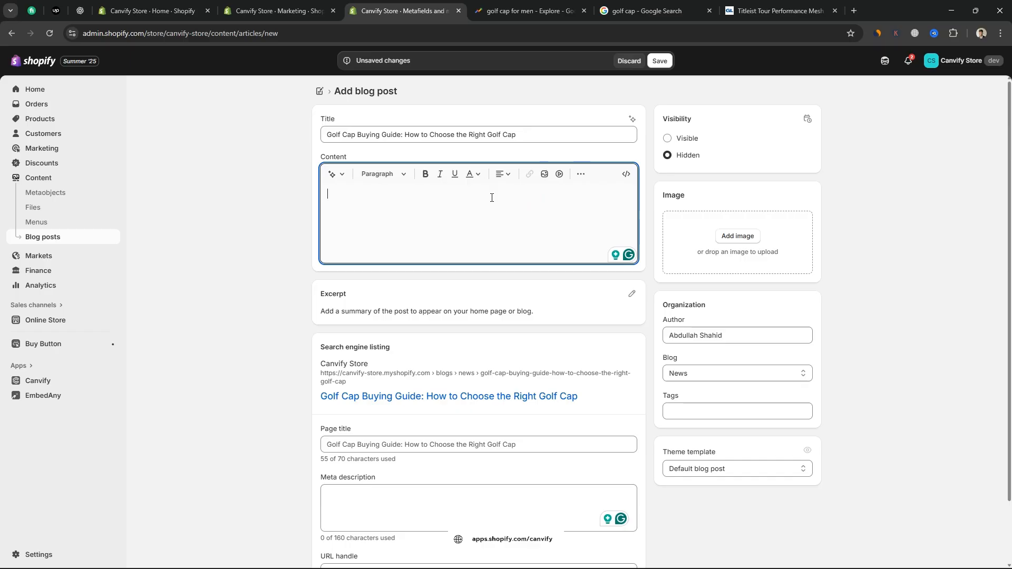